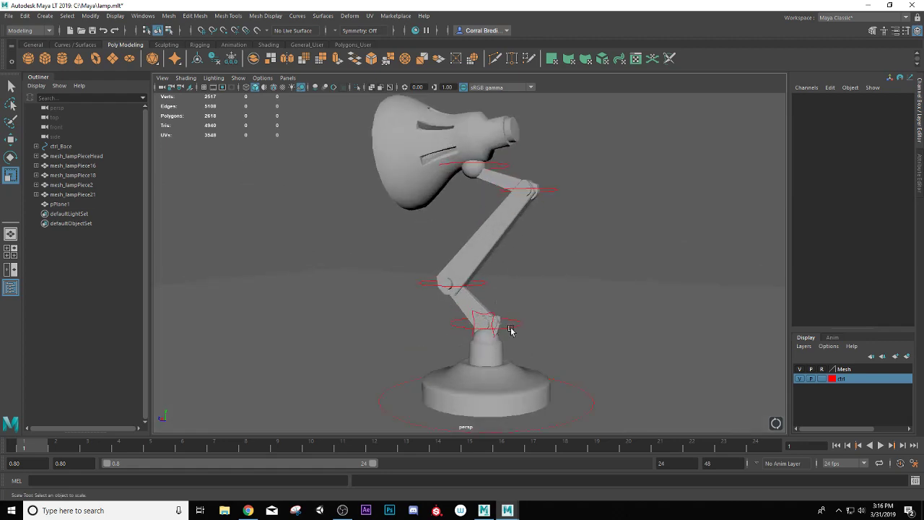
Inspect the lamp model and its control curves on the ground plane from several angles and distances
{"action": "left_click_drag", "start_coordinate": [472, 306], "coordinate": [487, 285], "text": "alt"}
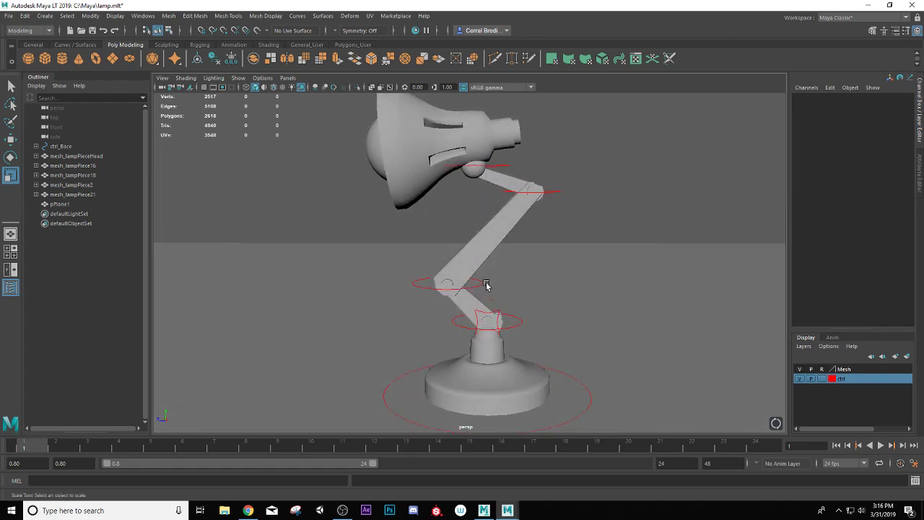
{"action": "scroll", "coordinate": [489, 221], "scroll_direction": "down", "scroll_amount": 3}
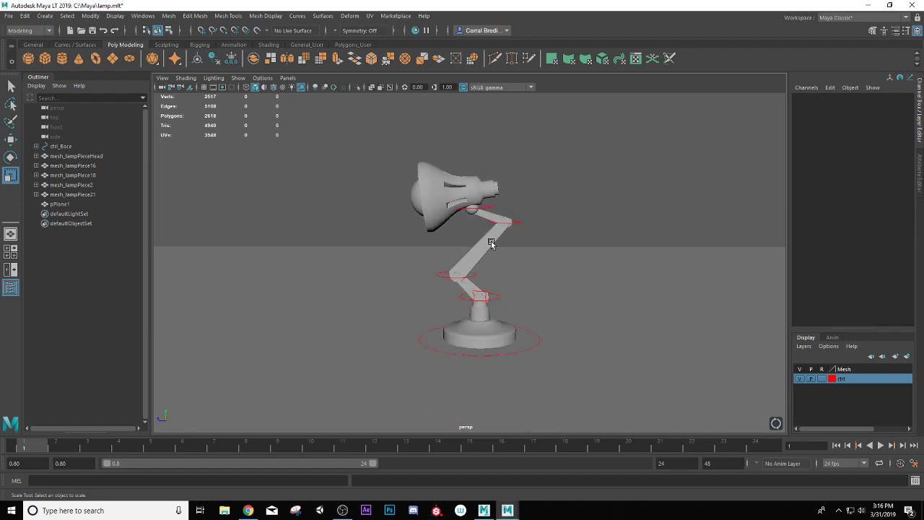
{"action": "scroll", "coordinate": [491, 244], "scroll_direction": "up", "scroll_amount": 5}
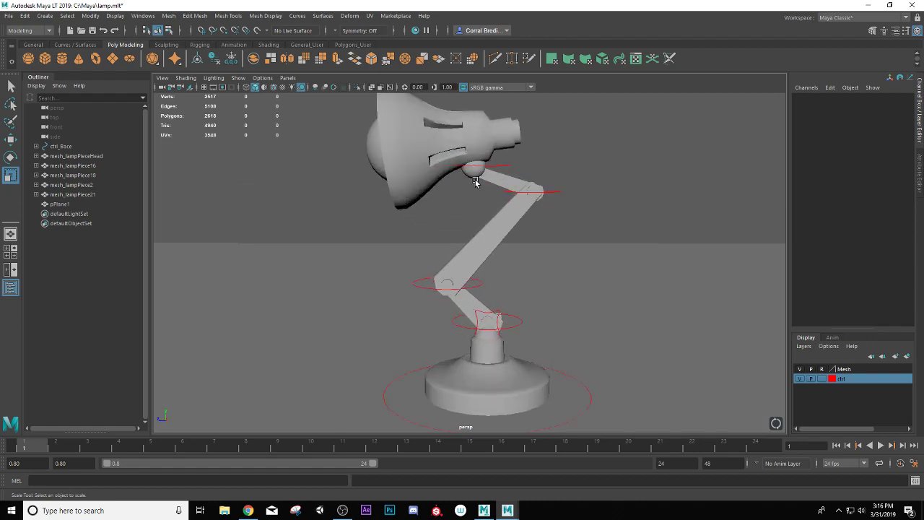
{"action": "left_click_drag", "start_coordinate": [525, 286], "coordinate": [554, 289], "text": "alt"}
{"action": "middle_click_drag", "start_coordinate": [553, 291], "coordinate": [528, 267], "text": "alt"}
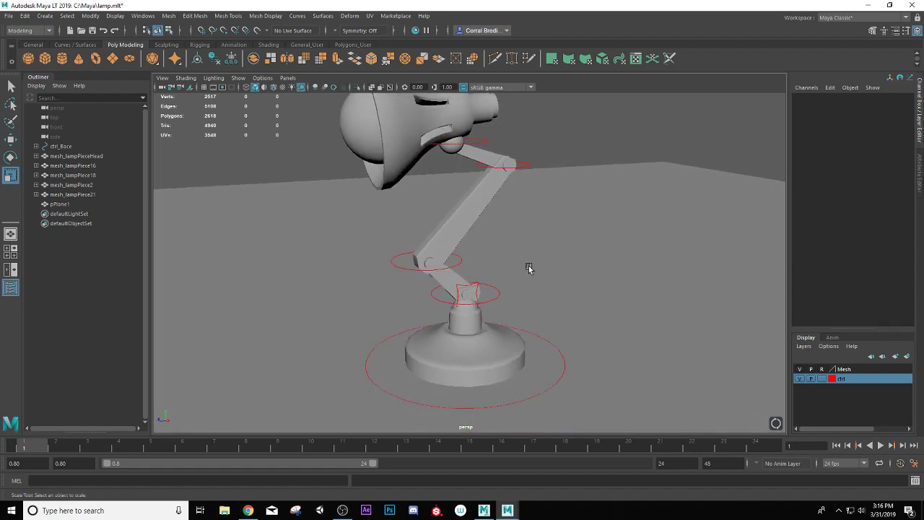
{"action": "scroll", "coordinate": [524, 269], "scroll_direction": "down", "scroll_amount": 3}
{"action": "scroll", "coordinate": [504, 275], "scroll_direction": "up", "scroll_amount": 3}
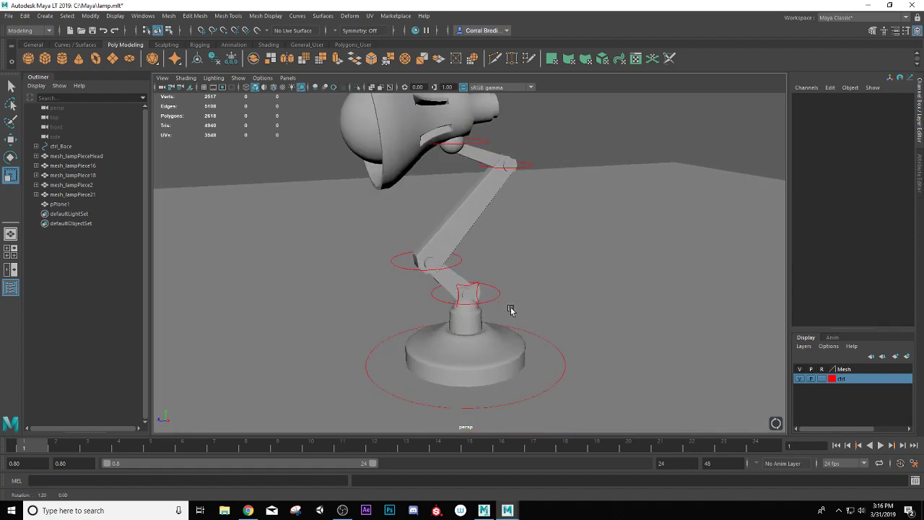
{"action": "left_click_drag", "start_coordinate": [510, 310], "coordinate": [503, 307], "text": "alt"}
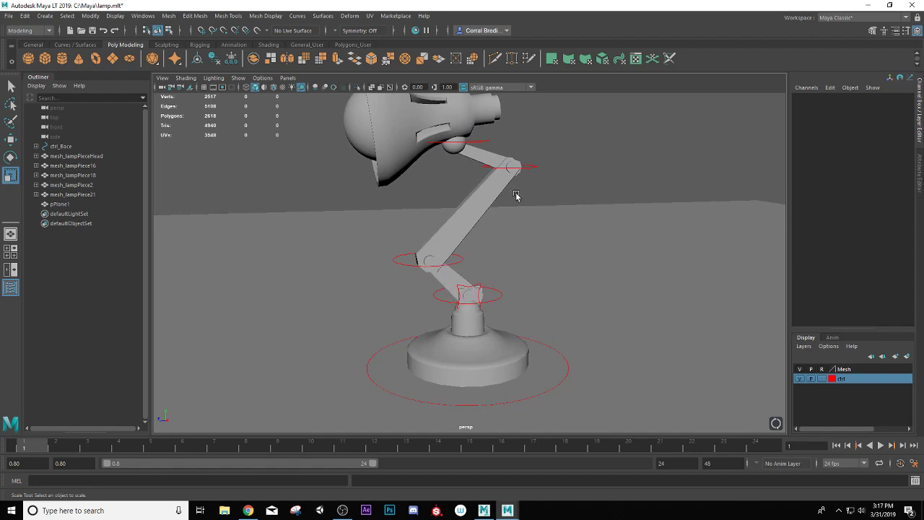
{"action": "mouse_move", "coordinate": [486, 207]}
{"action": "left_mouse_down", "text": "alt"}
{"action": "mouse_move", "coordinate": [441, 200]}
{"action": "mouse_move", "coordinate": [483, 207]}
{"action": "mouse_move", "coordinate": [483, 216]}
{"action": "left_mouse_up", "text": "alt"}
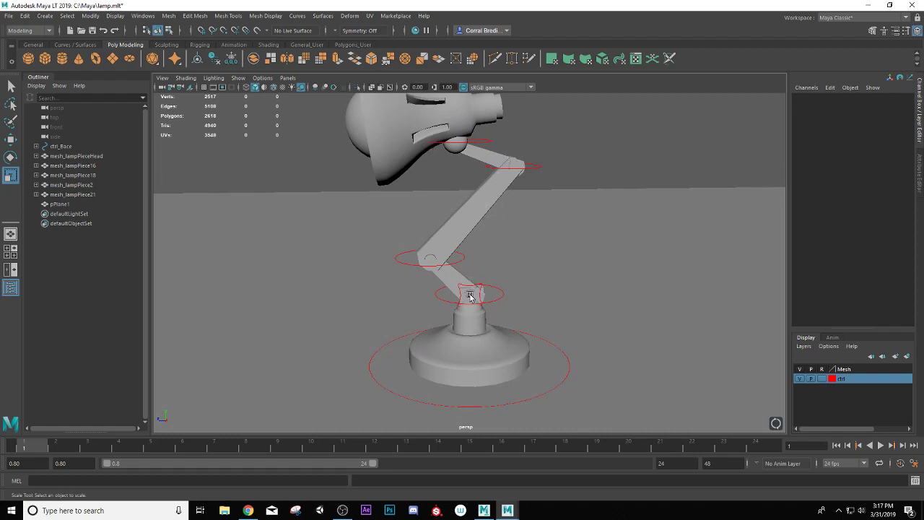
{"action": "middle_click_drag", "start_coordinate": [470, 297], "coordinate": [460, 285], "text": "alt"}
{"action": "scroll", "coordinate": [460, 285], "scroll_direction": "down", "scroll_amount": 3}
{"action": "scroll", "coordinate": [460, 286], "scroll_direction": "up", "scroll_amount": 2}
{"action": "left_click_drag", "start_coordinate": [459, 284], "coordinate": [480, 274], "text": "alt"}
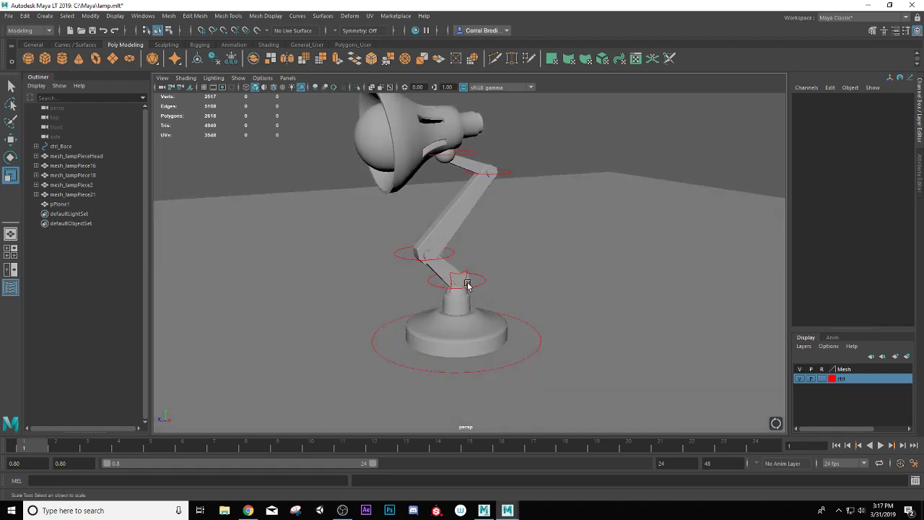
{"action": "left_click_drag", "start_coordinate": [505, 216], "coordinate": [491, 168], "text": "alt"}
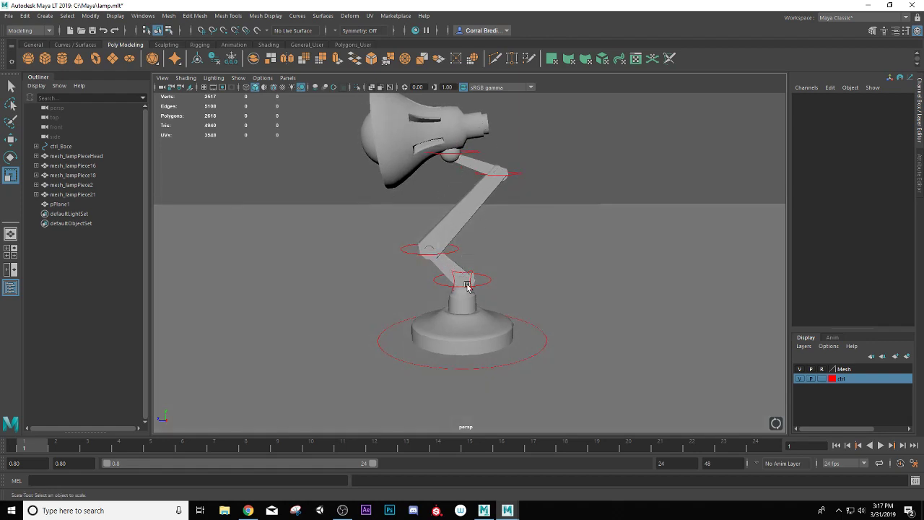
{"action": "left_click_drag", "start_coordinate": [423, 159], "coordinate": [452, 167], "text": "alt"}
{"action": "scroll", "coordinate": [452, 167], "scroll_direction": "down", "scroll_amount": 4}
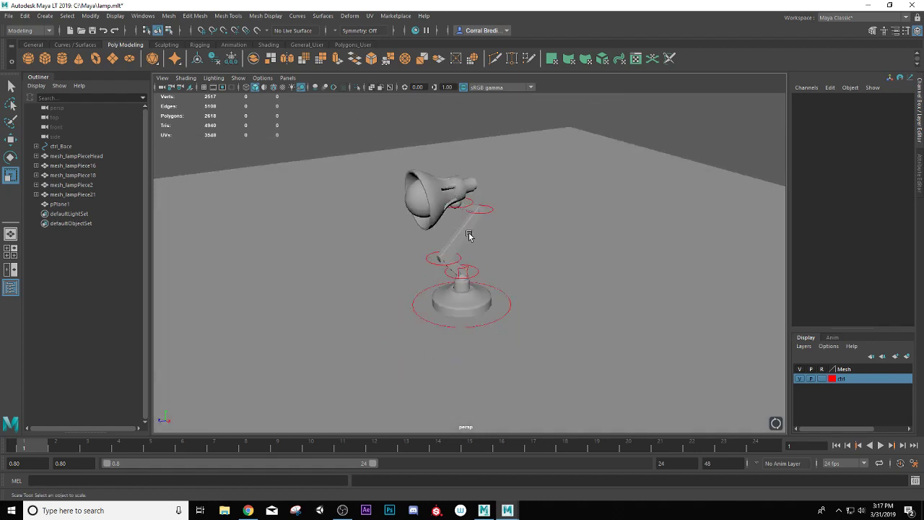
{"action": "scroll", "coordinate": [469, 236], "scroll_direction": "up", "scroll_amount": 4}
{"action": "scroll", "coordinate": [478, 270], "scroll_direction": "up", "scroll_amount": 4}
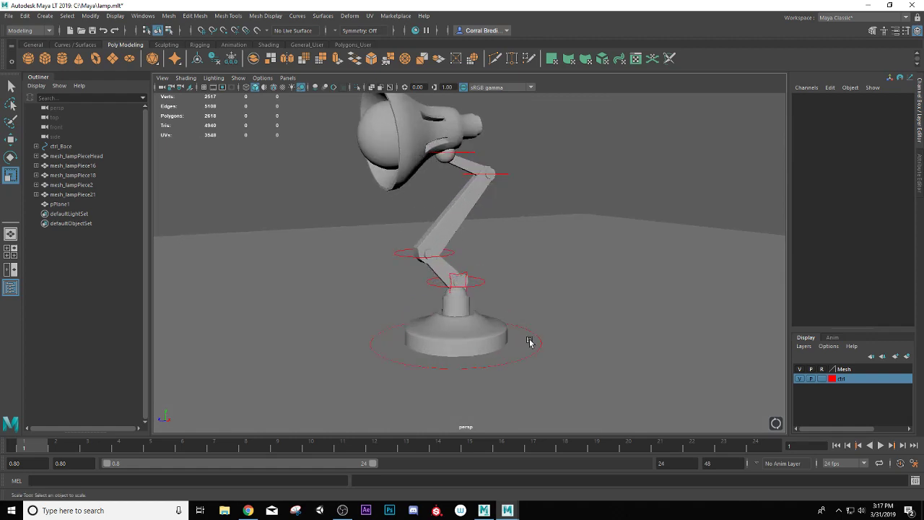
Select the large control curve around the lamp's base and look over the linked controls
{"action": "left_click", "coordinate": [533, 353]}
{"action": "scroll", "coordinate": [534, 352], "scroll_direction": "down", "scroll_amount": 3}
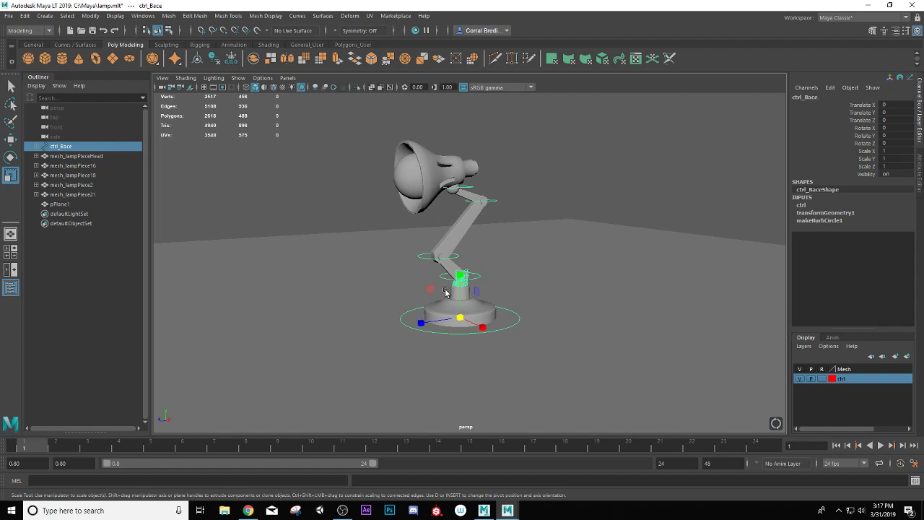
{"action": "left_click_drag", "start_coordinate": [446, 291], "coordinate": [451, 262], "text": "alt"}
{"action": "scroll", "coordinate": [414, 282], "scroll_direction": "up", "scroll_amount": 3}
{"action": "scroll", "coordinate": [433, 267], "scroll_direction": "down", "scroll_amount": 2}
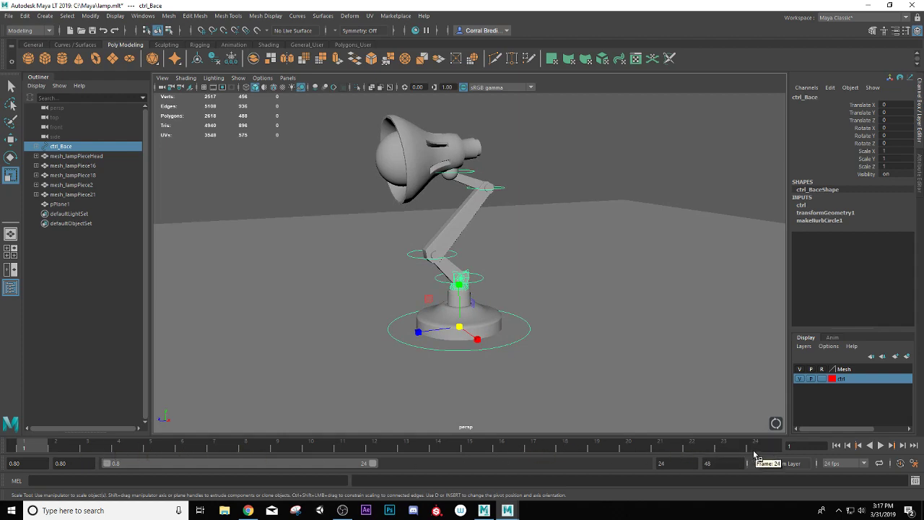
Review the Time Slider and playback preferences, including playback speed and looping, and save them
{"action": "left_click", "coordinate": [916, 465]}
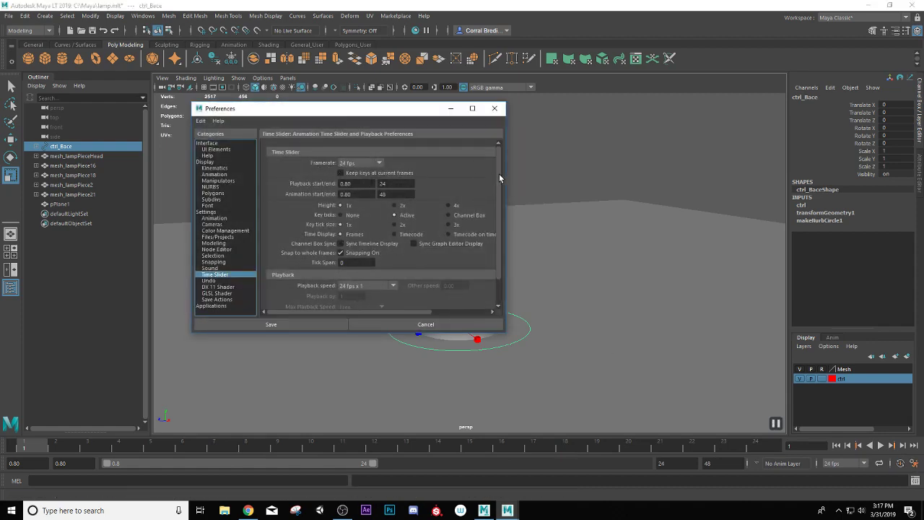
{"action": "left_click_drag", "start_coordinate": [499, 173], "coordinate": [508, 208]}
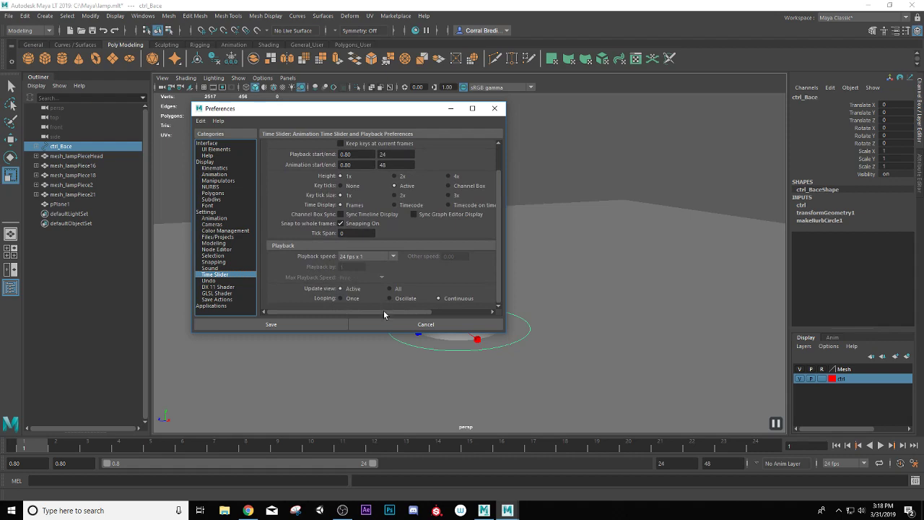
{"action": "left_click", "coordinate": [296, 324]}
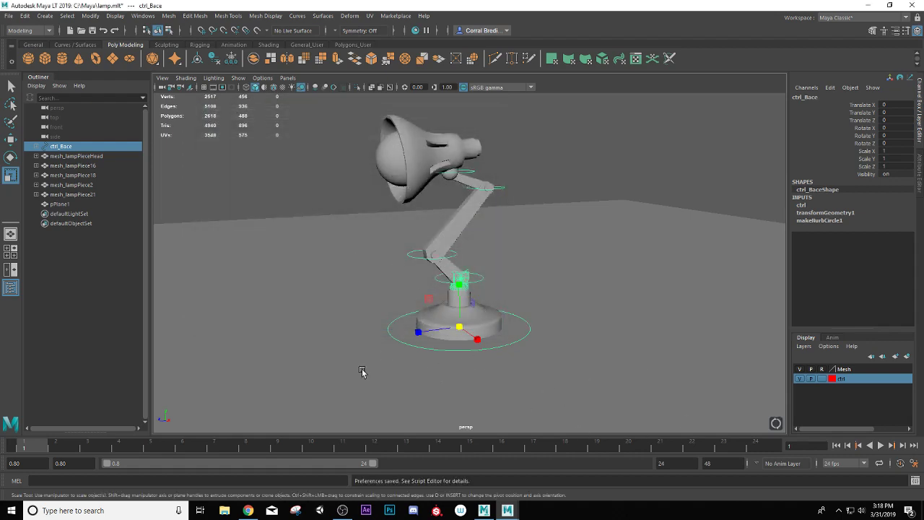
Extend the timeline by setting the playback end to frame 100
{"action": "left_click_drag", "start_coordinate": [427, 334], "coordinate": [442, 323], "text": "alt"}
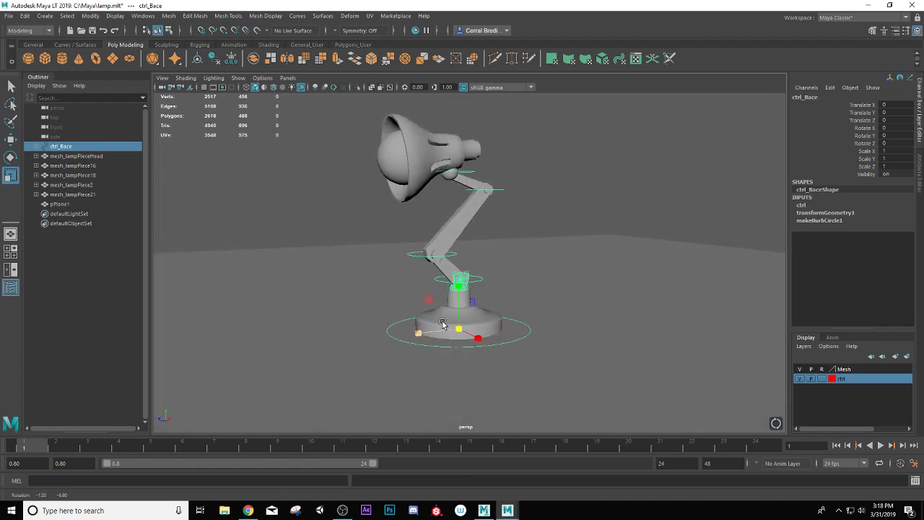
{"action": "scroll", "coordinate": [443, 322], "scroll_direction": "up", "scroll_amount": 2}
{"action": "scroll", "coordinate": [437, 320], "scroll_direction": "down", "scroll_amount": 2}
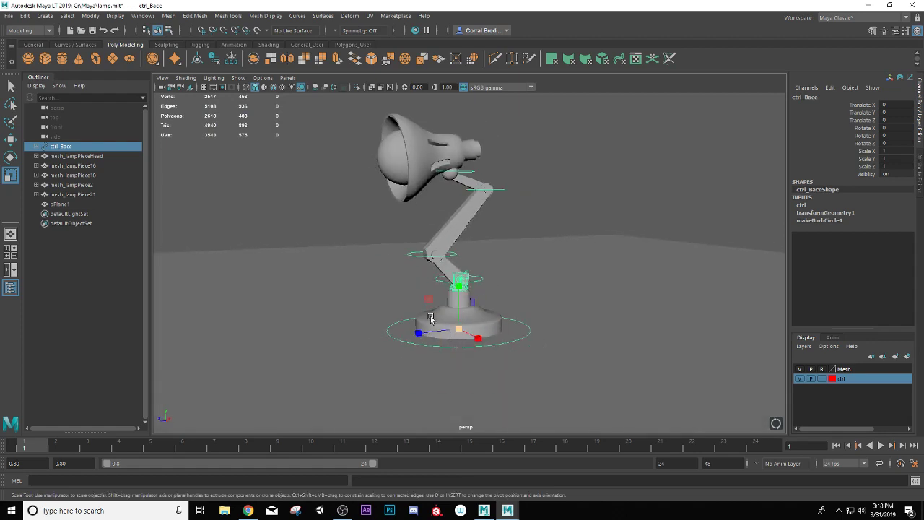
{"action": "middle_click_drag", "start_coordinate": [429, 303], "coordinate": [456, 313], "text": "alt"}
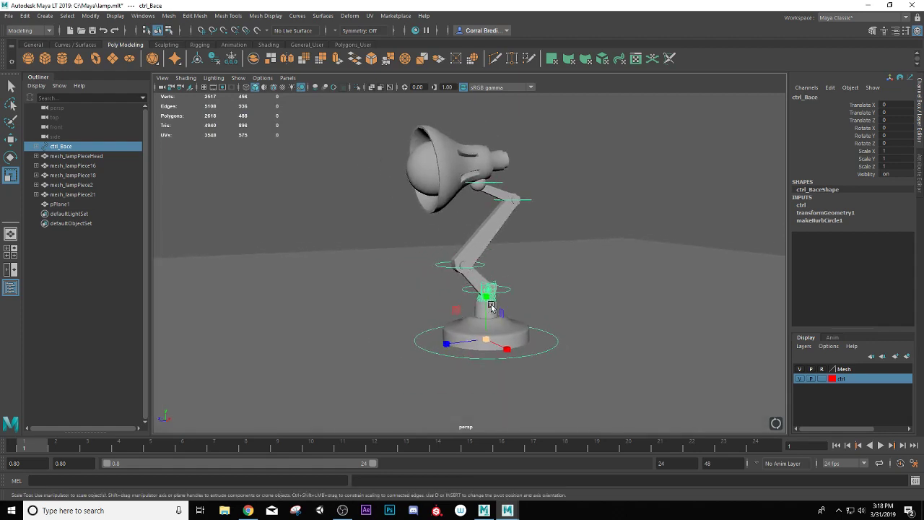
{"action": "left_click", "coordinate": [691, 465]}
{"action": "left_click_drag", "start_coordinate": [683, 463], "coordinate": [638, 458]}
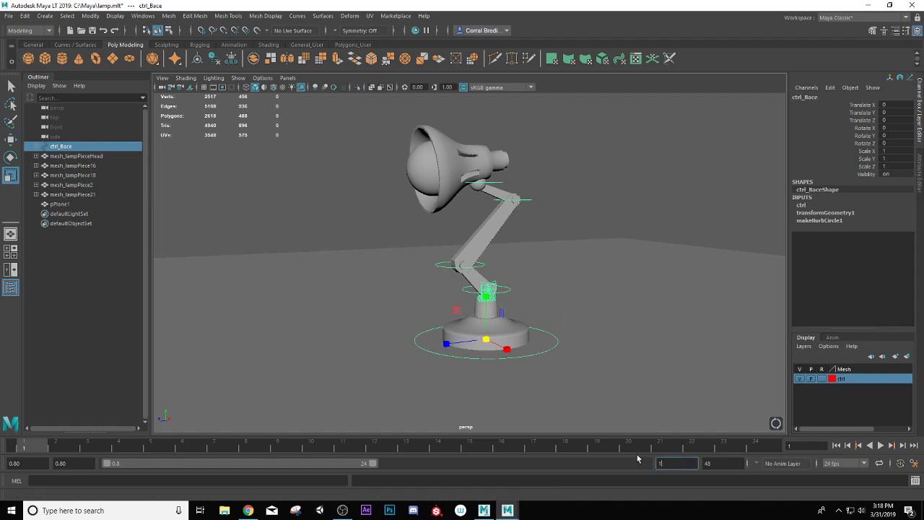
{"action": "key", "text": "Return"}
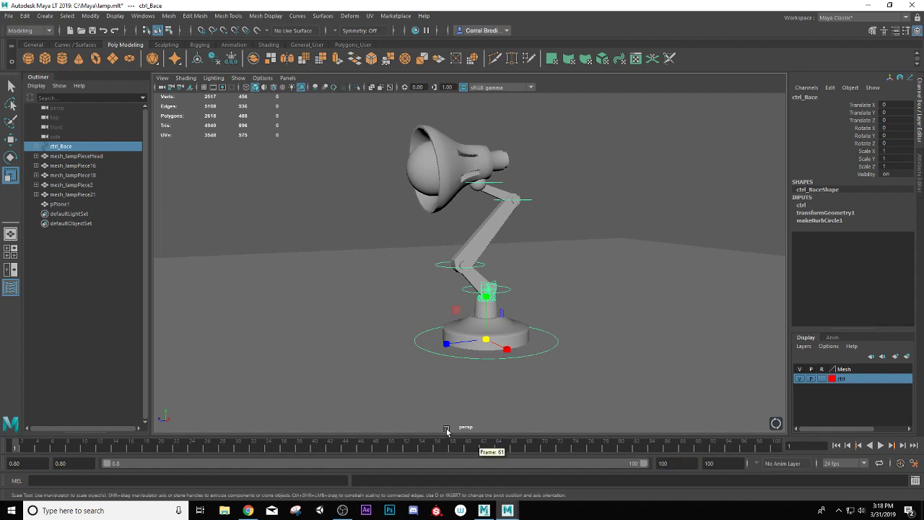
Create a display layer containing the ground plane and name it Ground
{"action": "left_click", "coordinate": [539, 355]}
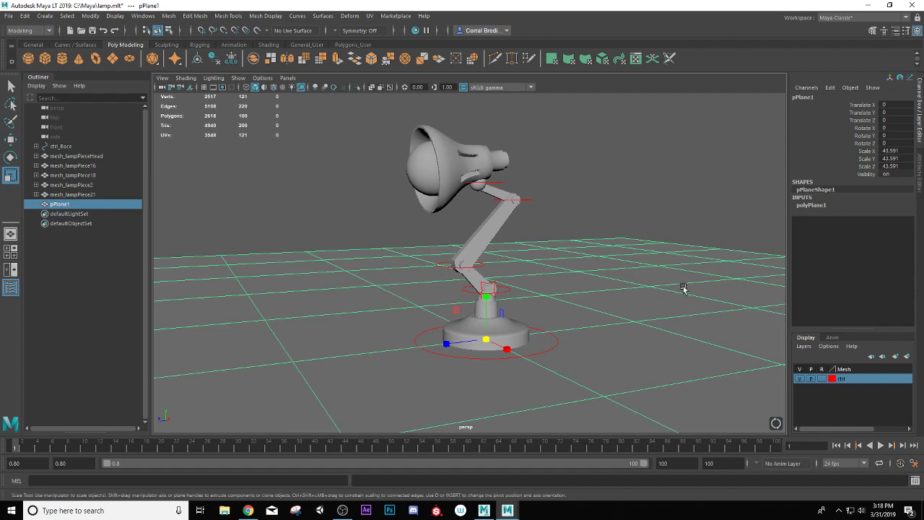
{"action": "left_click", "coordinate": [907, 356]}
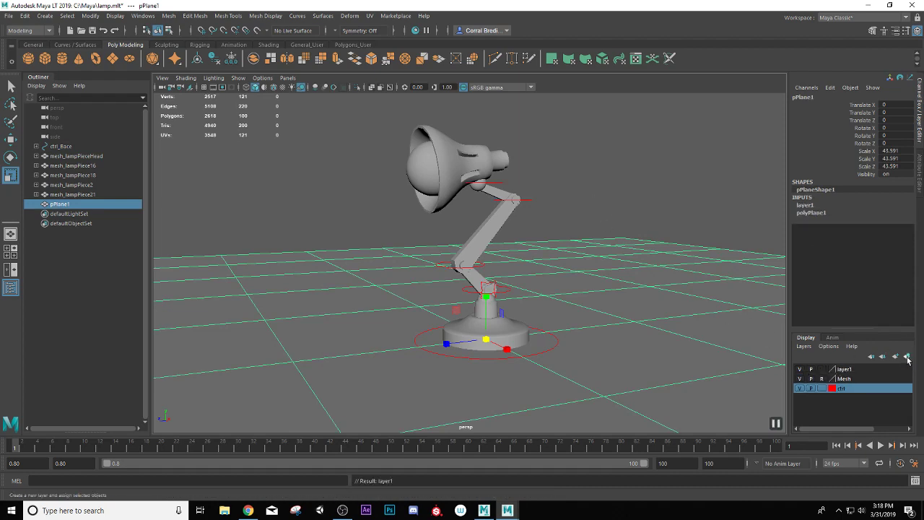
{"action": "double_click", "coordinate": [844, 370]}
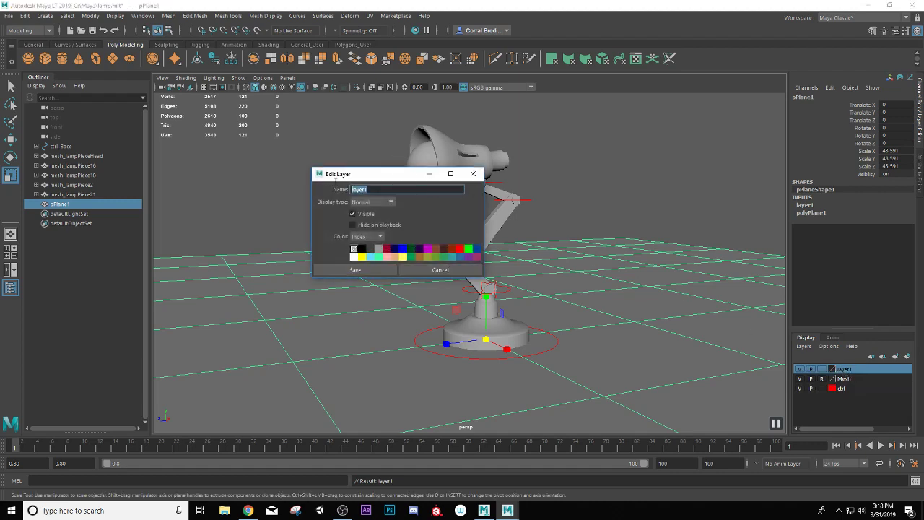
{"action": "type", "text": "Ground"}
{"action": "key", "text": "Return"}
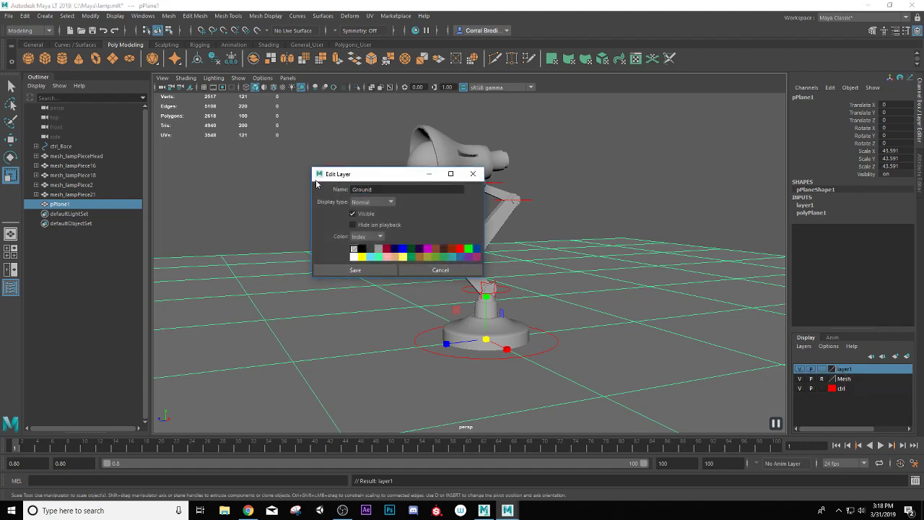
{"action": "left_click", "coordinate": [355, 271]}
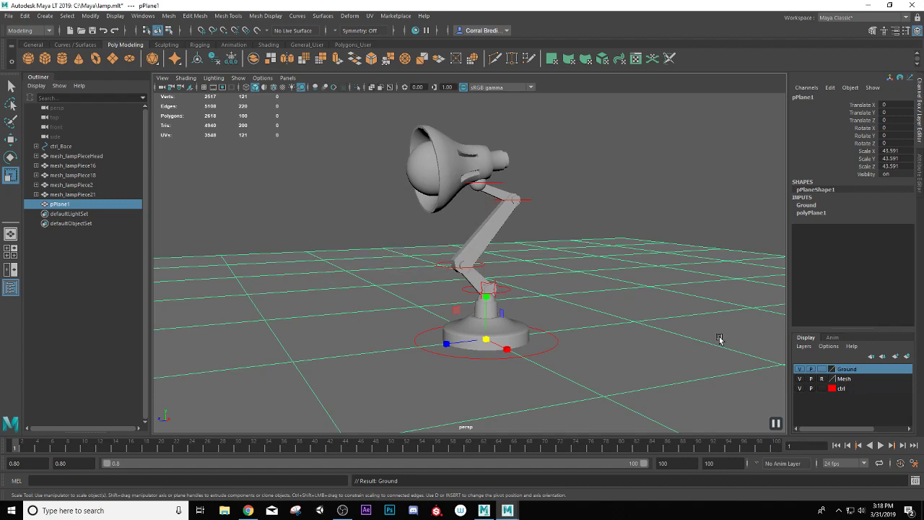
Set the Ground layer to Reference mode and clear the selection
{"action": "left_click", "coordinate": [822, 370]}
{"action": "left_click", "coordinate": [821, 370]}
{"action": "left_click", "coordinate": [672, 316]}
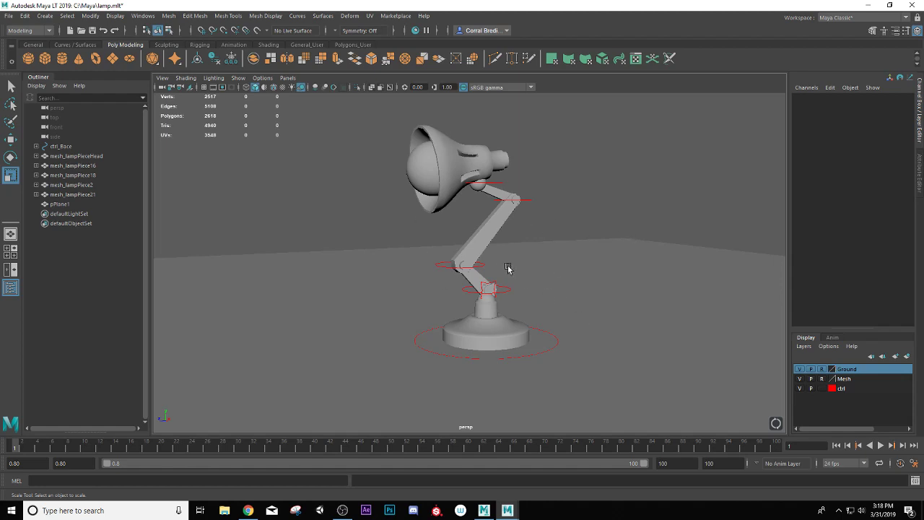
Hide the Outliner to enlarge the viewport, keeping the whole lamp in frame
{"action": "left_click_drag", "start_coordinate": [486, 244], "coordinate": [503, 262], "text": "alt"}
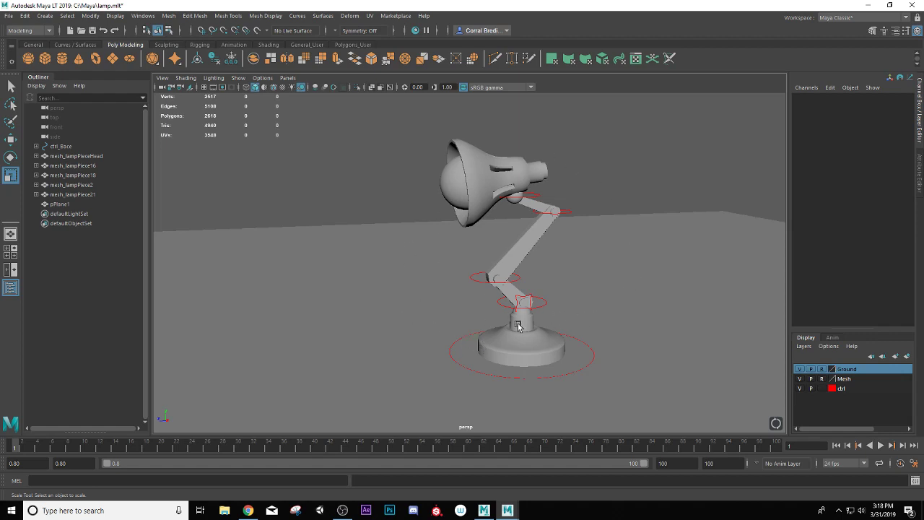
{"action": "scroll", "coordinate": [528, 330], "scroll_direction": "up", "scroll_amount": 1}
{"action": "scroll", "coordinate": [538, 338], "scroll_direction": "up", "scroll_amount": 1}
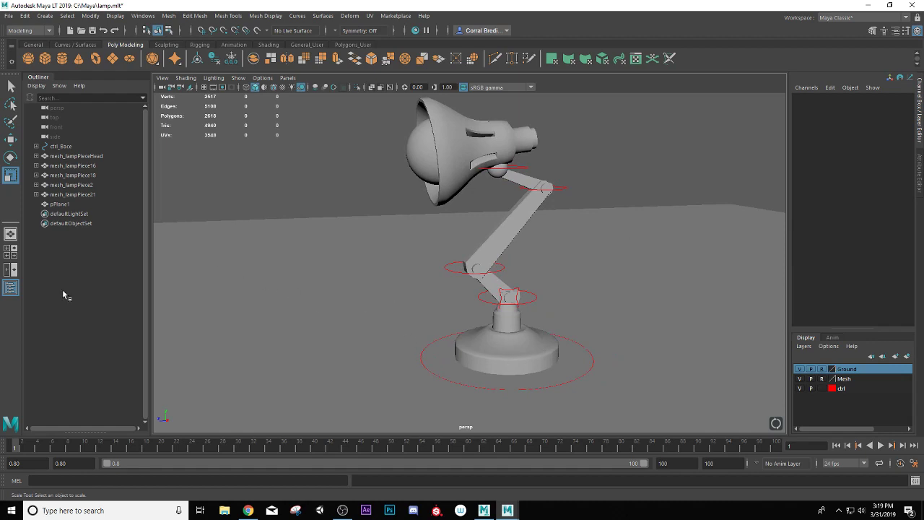
{"action": "left_click", "coordinate": [11, 288]}
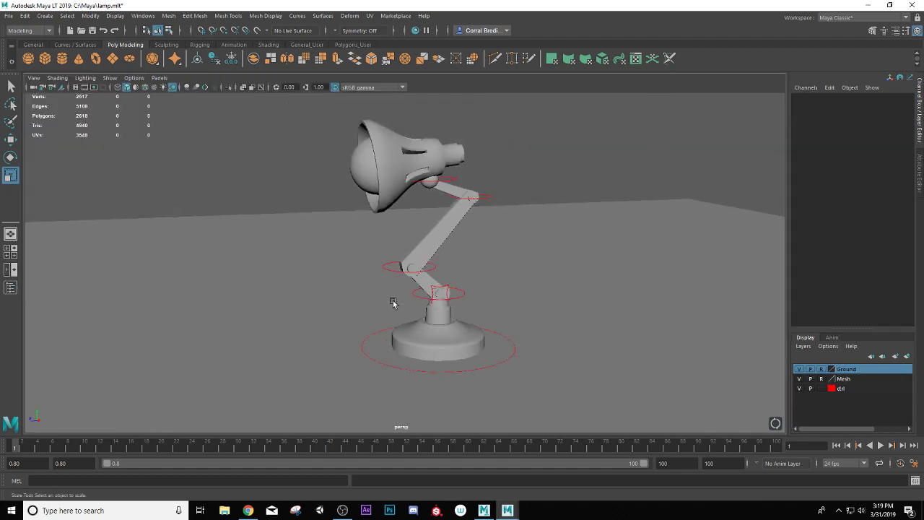
{"action": "middle_click_drag", "start_coordinate": [393, 303], "coordinate": [397, 316], "text": "alt"}
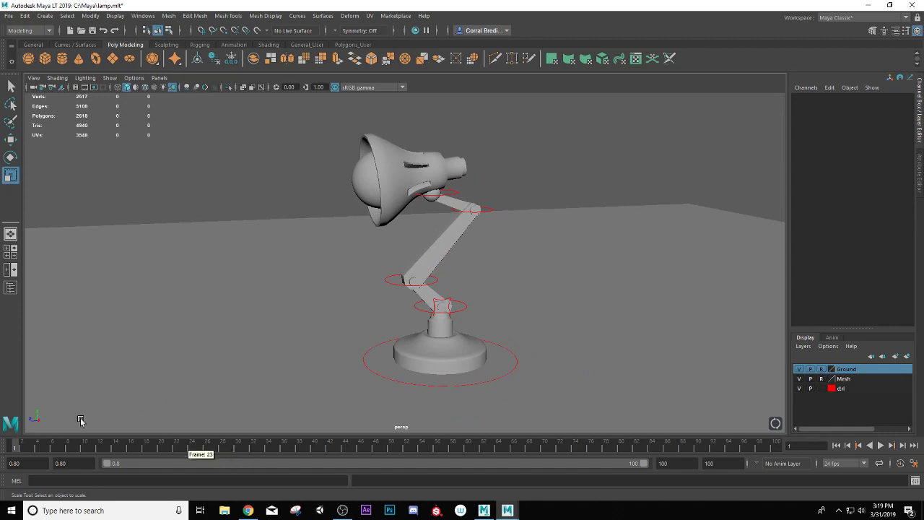
Rename the base control curve ctrl_Base and set a keyframe on all its channels at frame 1
{"action": "left_click", "coordinate": [501, 379]}
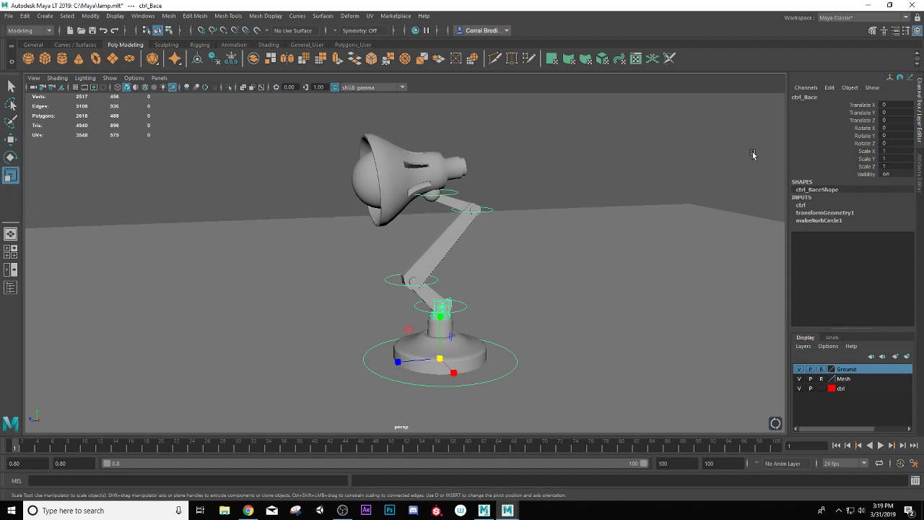
{"action": "double_click", "coordinate": [809, 97]}
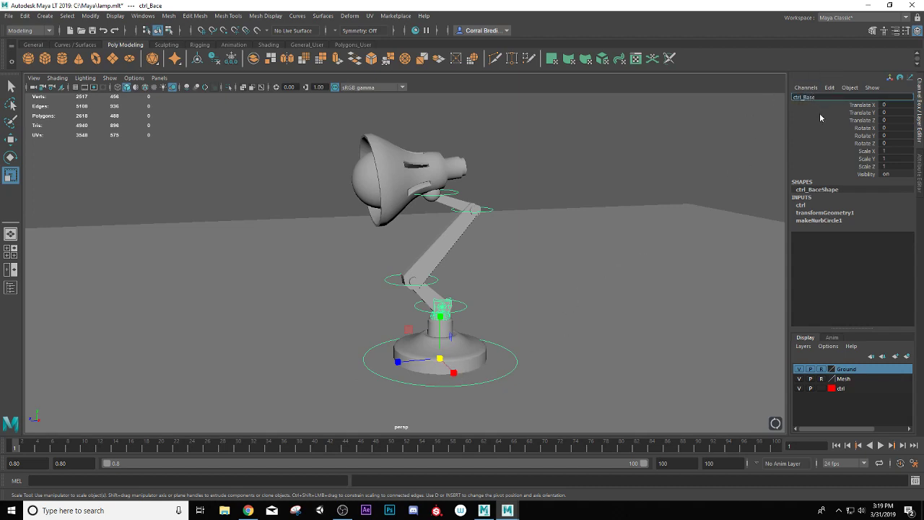
{"action": "type", "text": "ctrl_Base"}
{"action": "key", "text": "Return"}
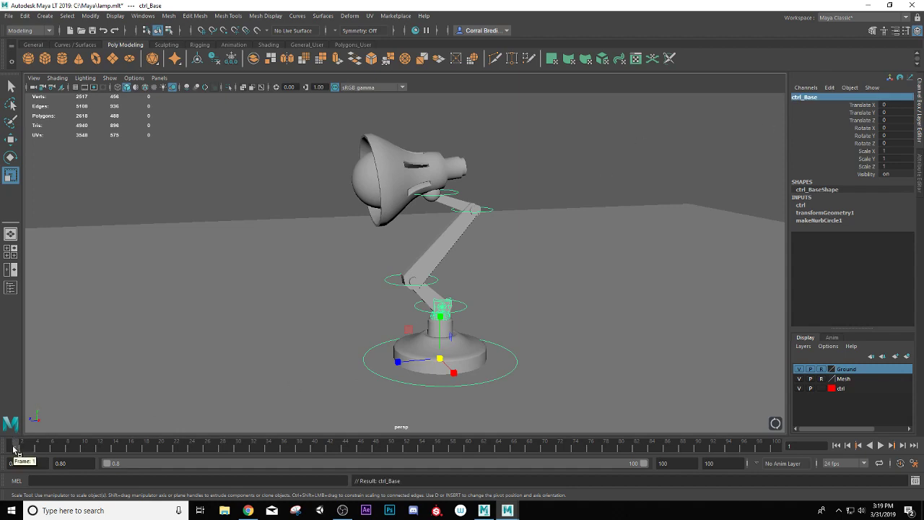
{"action": "key", "text": "s"}
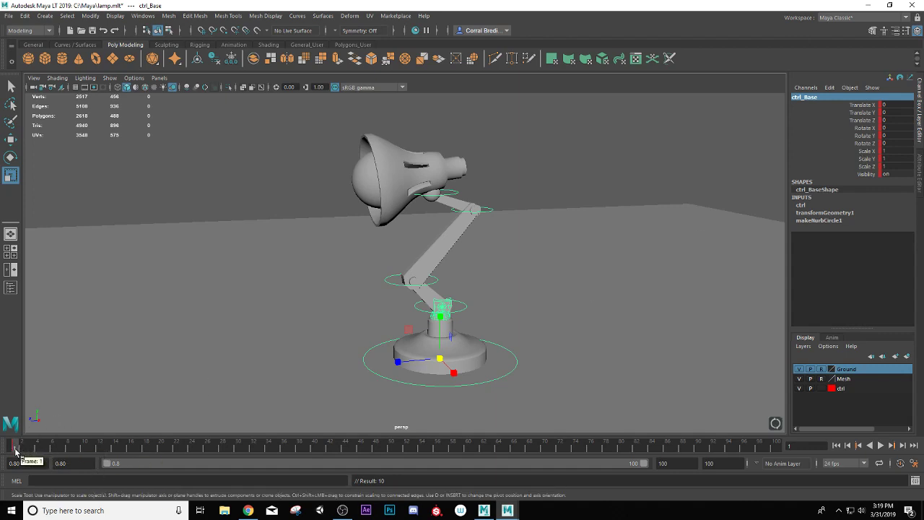
Set a keyframe for ctrl_Base at frame 10 and shift that key to frame 24
{"action": "left_click_drag", "start_coordinate": [15, 451], "coordinate": [84, 460]}
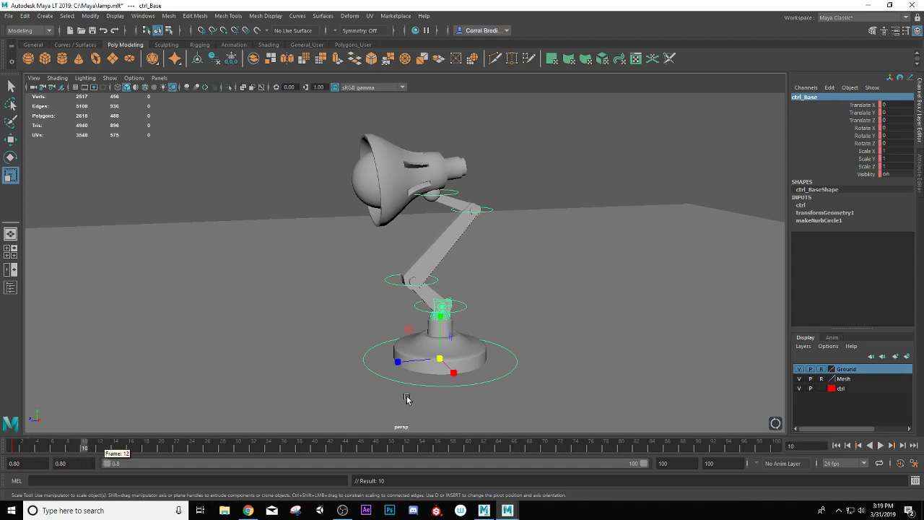
{"action": "key", "text": "s"}
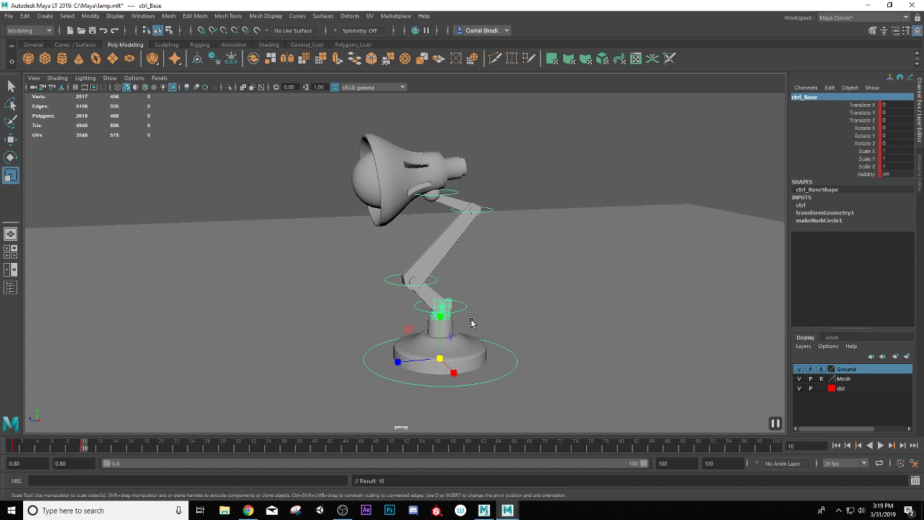
{"action": "left_click_drag", "start_coordinate": [78, 448], "coordinate": [191, 459], "text": "shift"}
{"action": "key", "text": "w"}
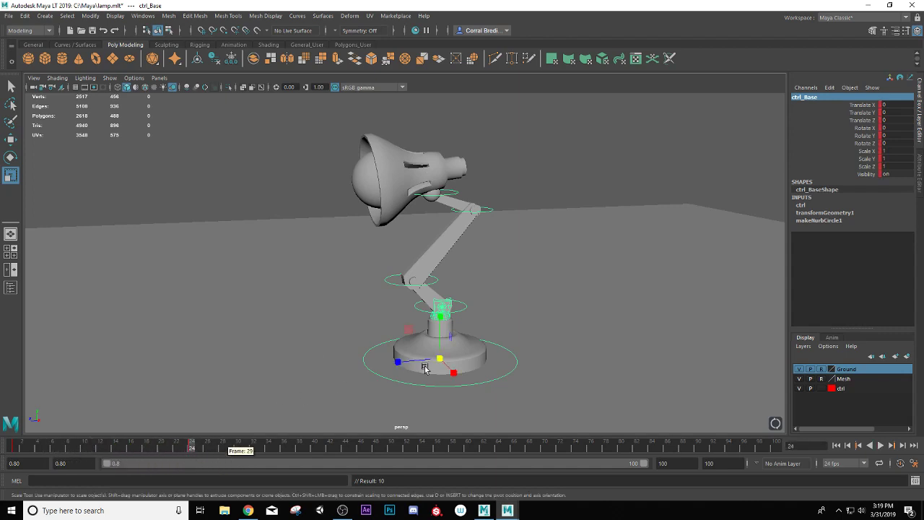
{"action": "left_click_drag", "start_coordinate": [439, 361], "coordinate": [415, 365]}
{"action": "middle_click_drag", "start_coordinate": [415, 364], "coordinate": [421, 369], "text": "alt"}
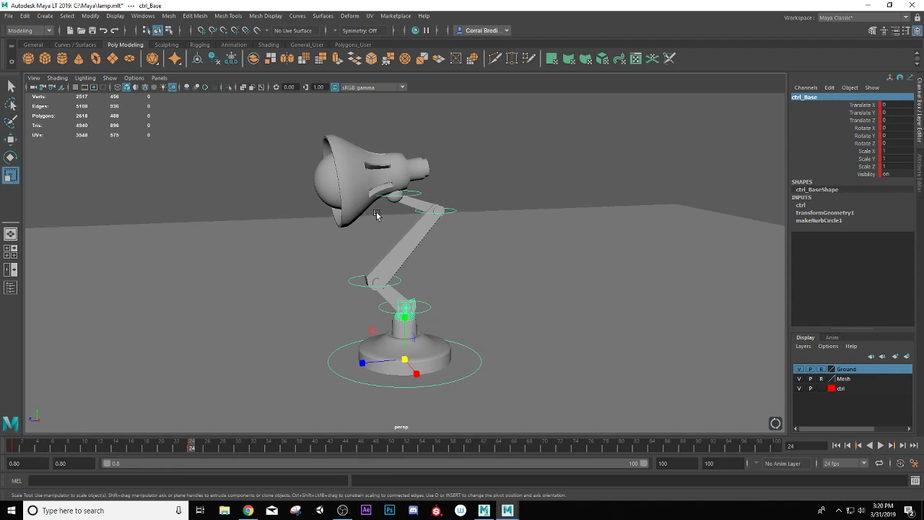
Set a keyframe on all channels of the ctrl_Bace5 control at frame 24
{"action": "scroll", "coordinate": [383, 214], "scroll_direction": "up", "scroll_amount": 2}
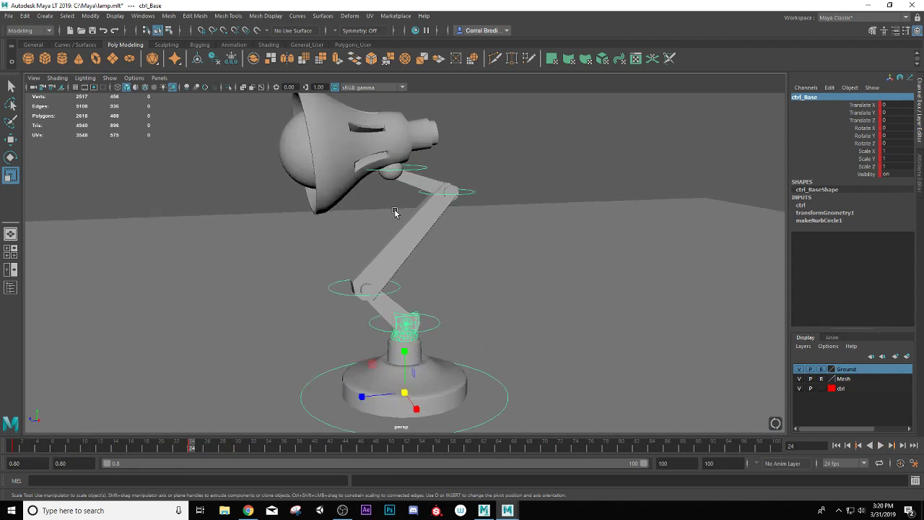
{"action": "left_click", "coordinate": [419, 169]}
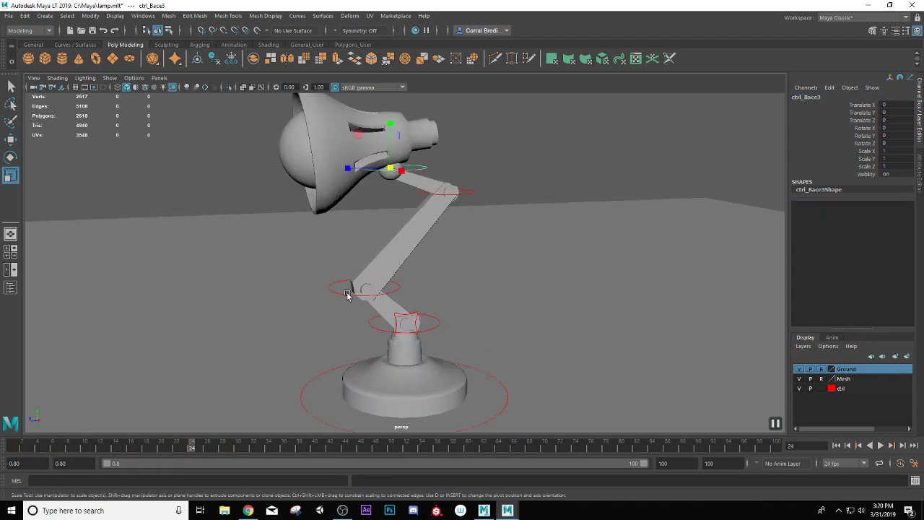
{"action": "left_click", "coordinate": [346, 290]}
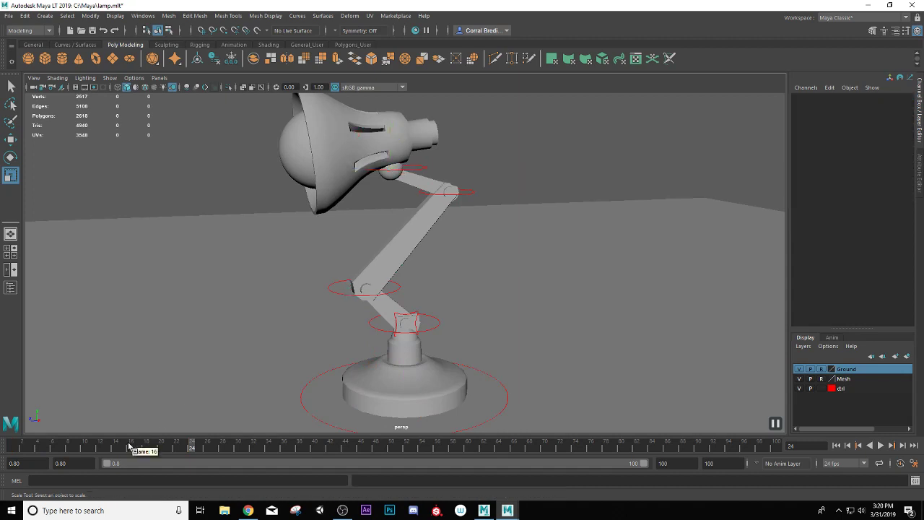
{"action": "left_click", "coordinate": [417, 314]}
{"action": "key", "text": "s"}
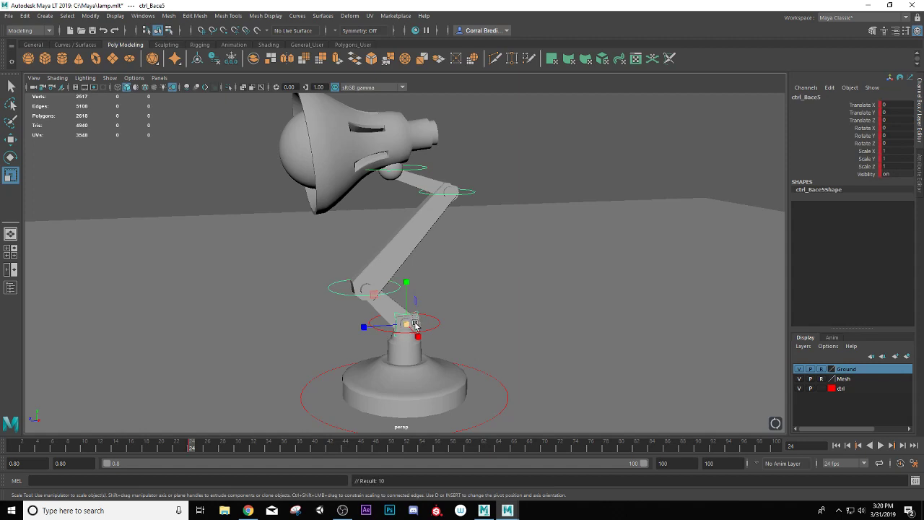
Keyframe the lamp's joint controls ctrl_Bace1, ctrl_Bace4, ctrl_Bace5, ctrl_Bace2 and ctrl_Bace3 in their rest pose at the timeline start, 0.80
{"action": "left_click", "coordinate": [418, 330]}
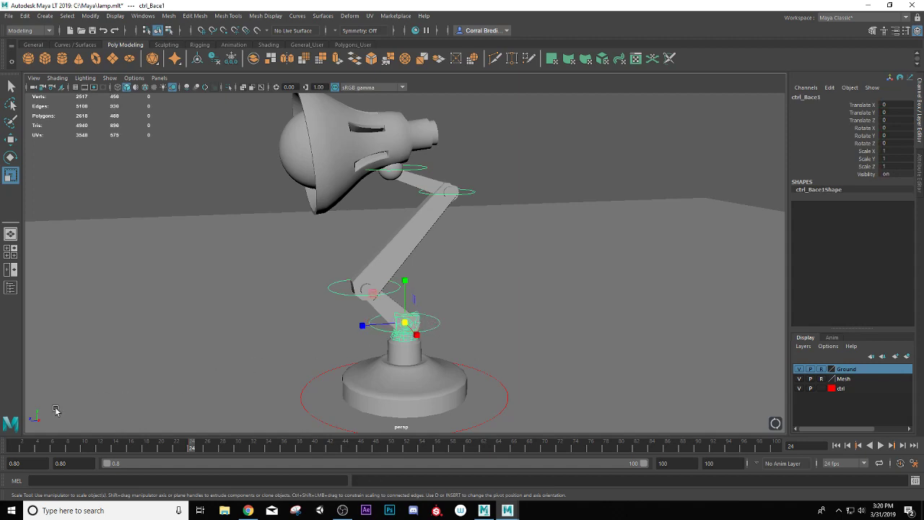
{"action": "left_click", "coordinate": [15, 445]}
{"action": "key", "text": "s"}
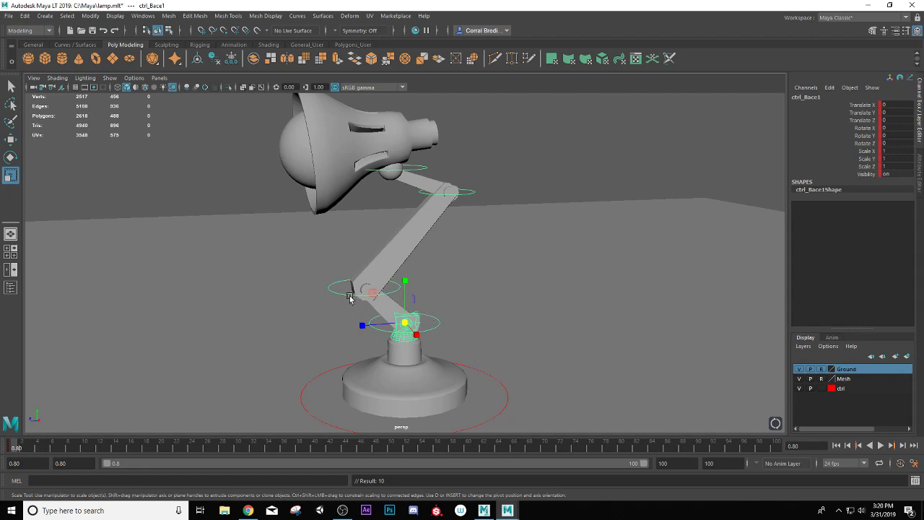
{"action": "left_click", "coordinate": [350, 298]}
{"action": "left_click", "coordinate": [418, 317]}
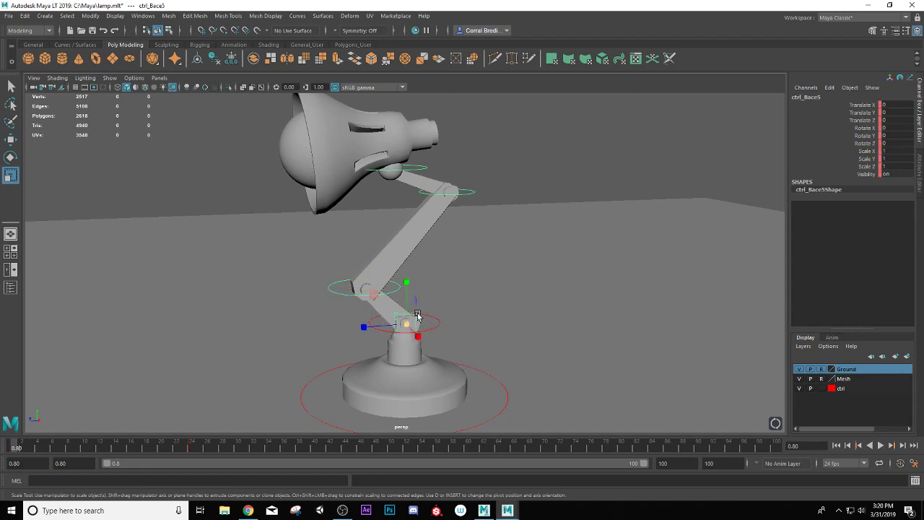
{"action": "left_click", "coordinate": [468, 192]}
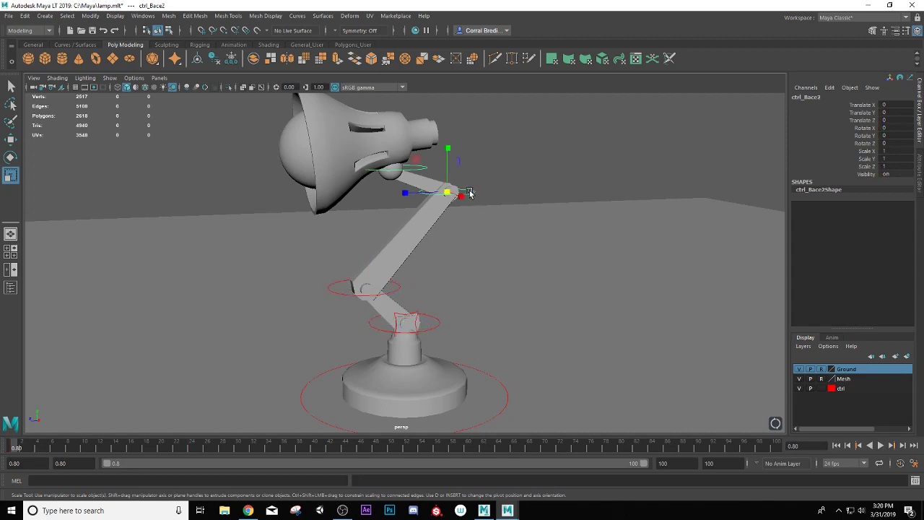
{"action": "left_click", "coordinate": [403, 178]}
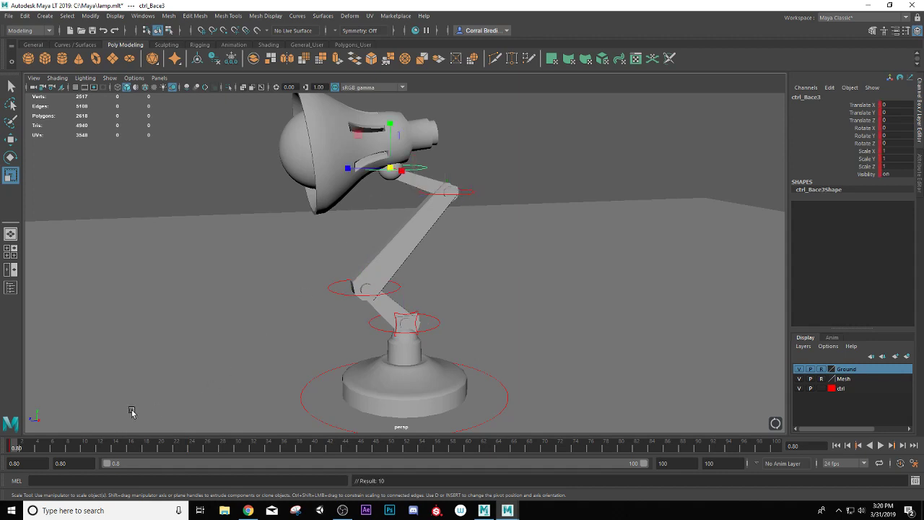
At frame 24, fold the long arm down by rotating ctrl_Bace4 to about -39 degrees in X
{"action": "mouse_move", "coordinate": [16, 447]}
{"action": "left_mouse_down"}
{"action": "mouse_move", "coordinate": [7, 446]}
{"action": "mouse_move", "coordinate": [114, 456]}
{"action": "mouse_move", "coordinate": [14, 479]}
{"action": "mouse_move", "coordinate": [151, 481]}
{"action": "mouse_move", "coordinate": [20, 484]}
{"action": "mouse_move", "coordinate": [192, 478]}
{"action": "left_mouse_up"}
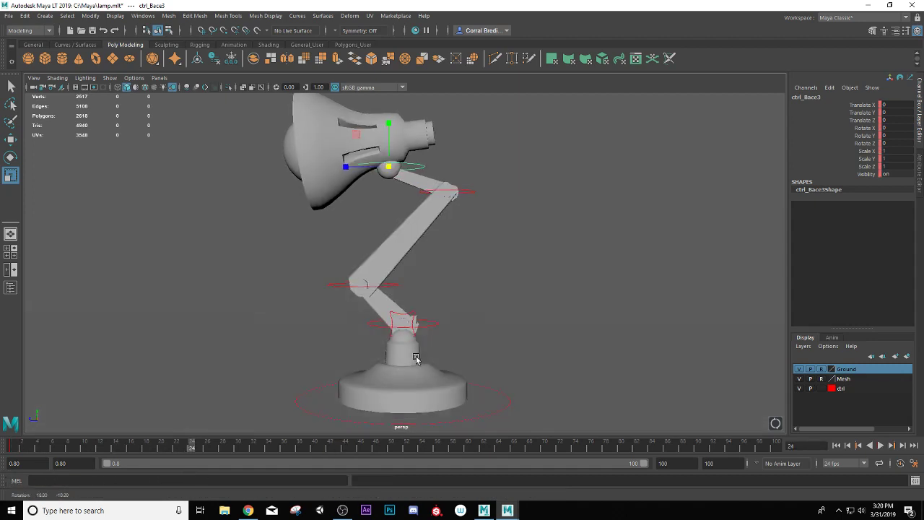
{"action": "mouse_move", "coordinate": [398, 327]}
{"action": "left_mouse_down", "text": "alt"}
{"action": "mouse_move", "coordinate": [431, 336]}
{"action": "mouse_move", "coordinate": [427, 327]}
{"action": "mouse_move", "coordinate": [398, 335]}
{"action": "left_mouse_up", "text": "alt"}
{"action": "left_click", "coordinate": [438, 326]}
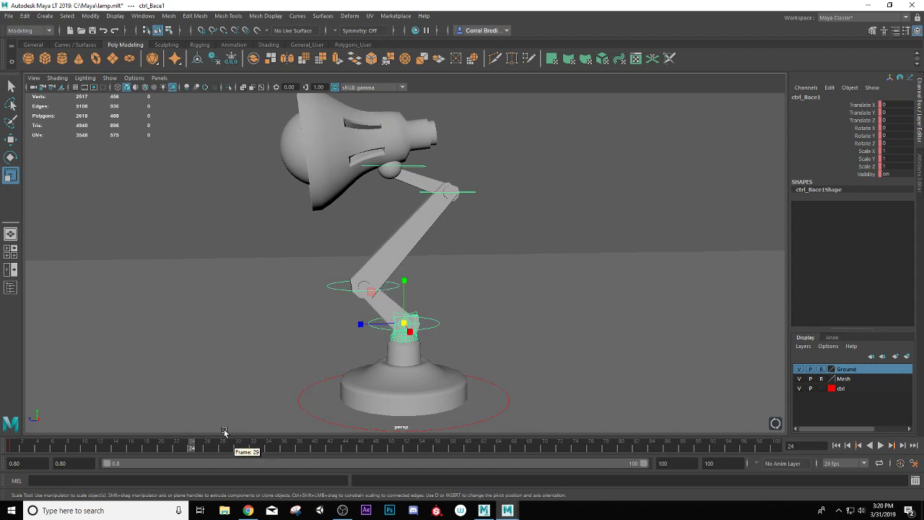
{"action": "key", "text": "e"}
{"action": "left_click_drag", "start_coordinate": [385, 298], "coordinate": [363, 302]}
{"action": "key", "text": "ctrl+z"}
{"action": "scroll", "coordinate": [434, 349], "scroll_direction": "up", "scroll_amount": 3}
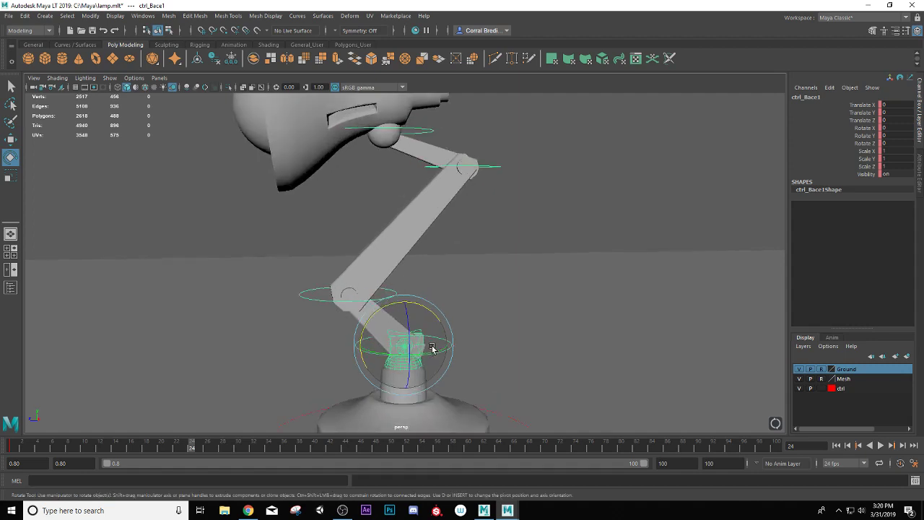
{"action": "left_click", "coordinate": [327, 301]}
{"action": "left_click_drag", "start_coordinate": [380, 267], "coordinate": [422, 327]}
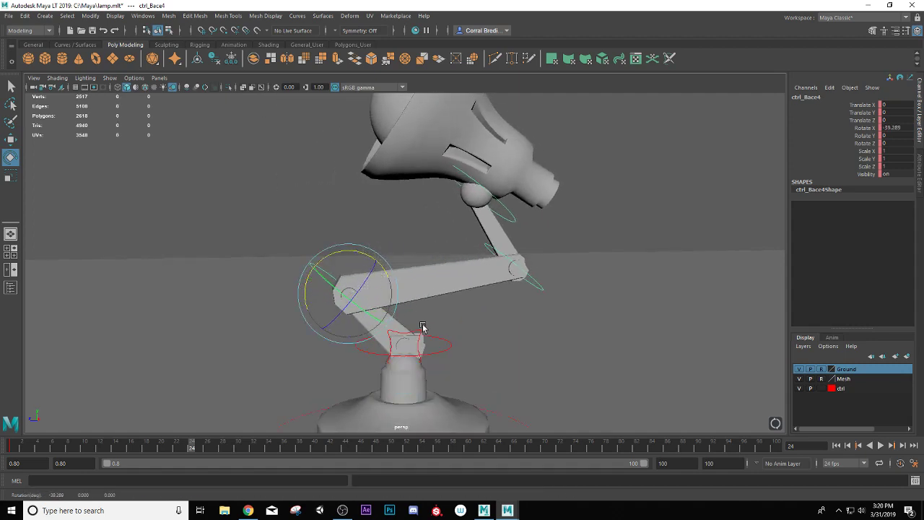
Rotate the lower joint control ctrl_Bace1 to about 41.5 degrees in X and offset it about 0.216 in Z
{"action": "left_click", "coordinate": [440, 352]}
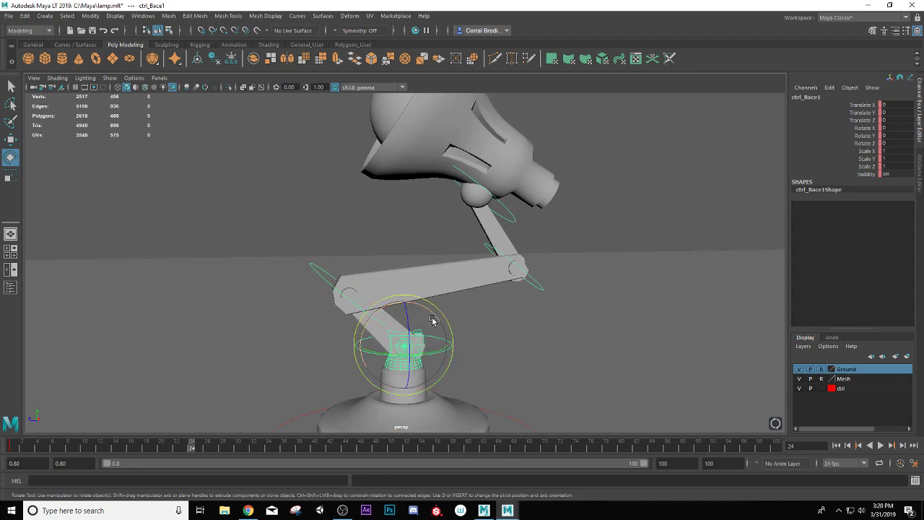
{"action": "left_click_drag", "start_coordinate": [437, 318], "coordinate": [363, 346]}
{"action": "key", "text": "w"}
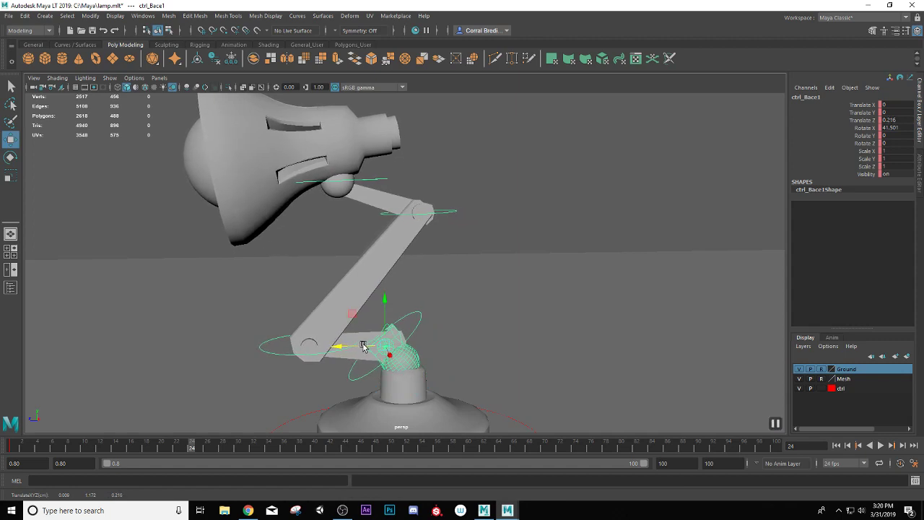
Rotate ctrl_Bace2 to about 18.2 degrees in X and fold ctrl_Bace4 to about -69.2 degrees in X
{"action": "left_click", "coordinate": [448, 213]}
{"action": "key", "text": "e"}
{"action": "left_click_drag", "start_coordinate": [394, 186], "coordinate": [299, 315]}
{"action": "left_click", "coordinate": [282, 354]}
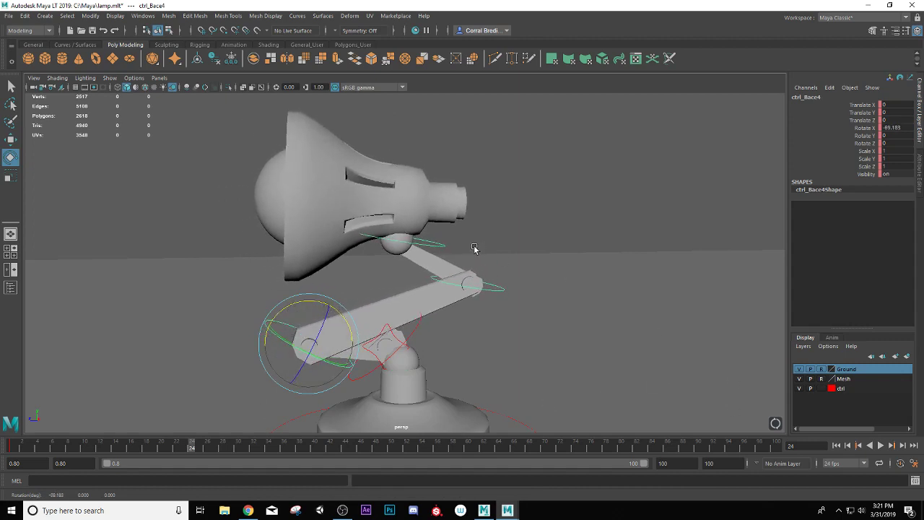
Tilt the lamp head down by rotating ctrl_Bace3 to about 21 degrees in X and keyframe it at frame 24
{"action": "left_click", "coordinate": [431, 242]}
{"action": "left_click_drag", "start_coordinate": [382, 208], "coordinate": [364, 218]}
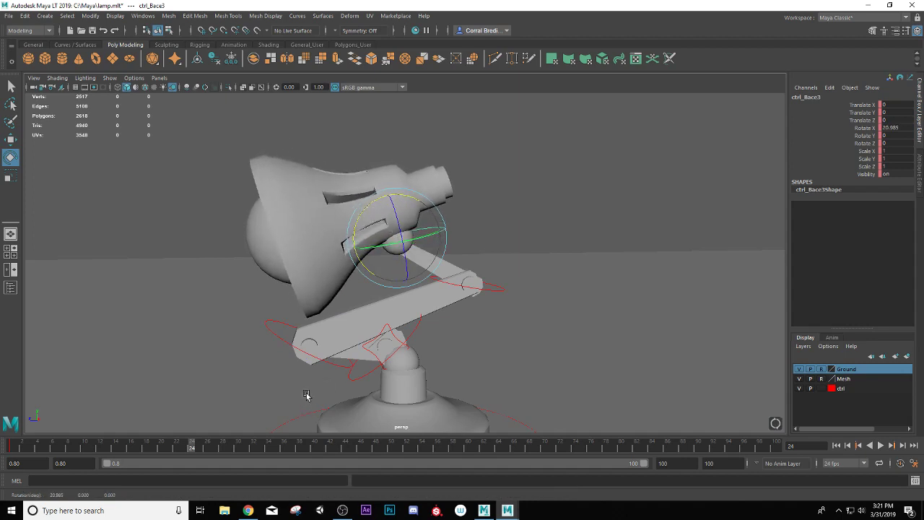
{"action": "key", "text": "s"}
Keyframe the folded pose of ctrl_Bace2, ctrl_Bace4, ctrl_Bace1 and ctrl_Bace5 at frame 24
{"action": "left_click", "coordinate": [491, 290]}
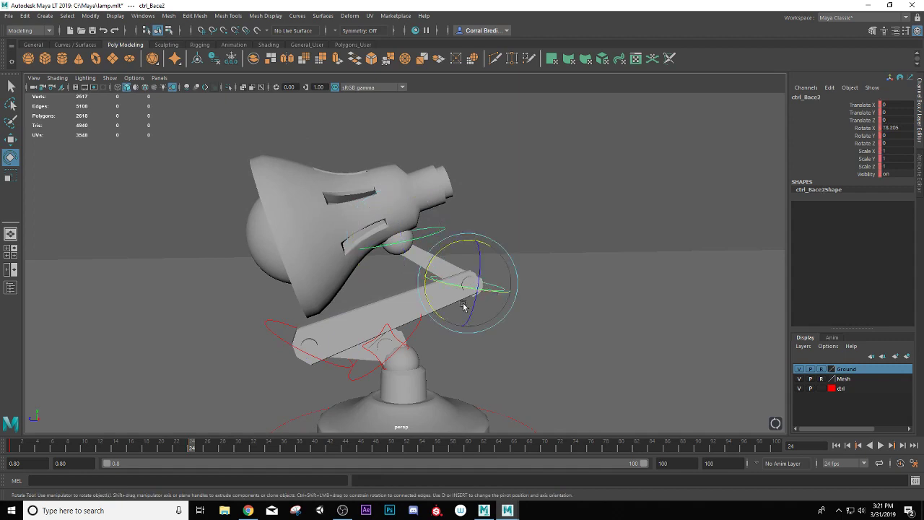
{"action": "left_click", "coordinate": [281, 339]}
{"action": "key", "text": "s"}
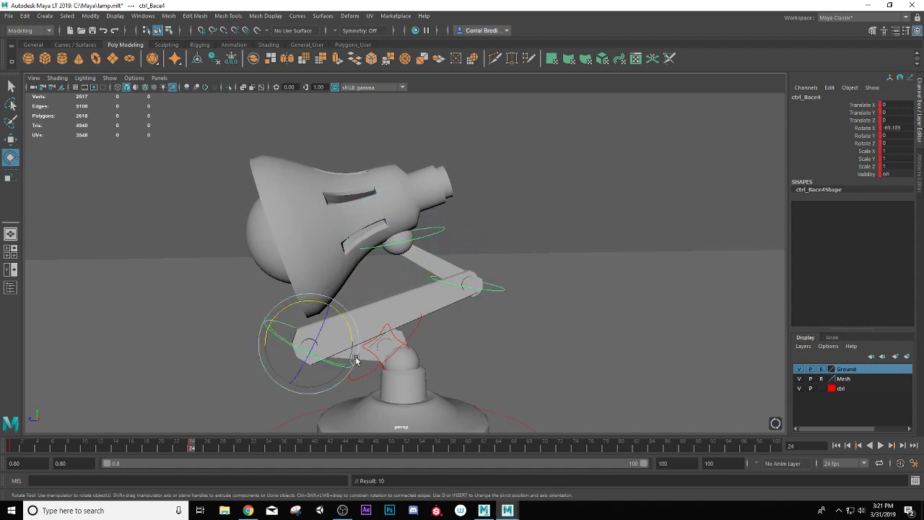
{"action": "left_click", "coordinate": [407, 337]}
{"action": "key", "text": "s"}
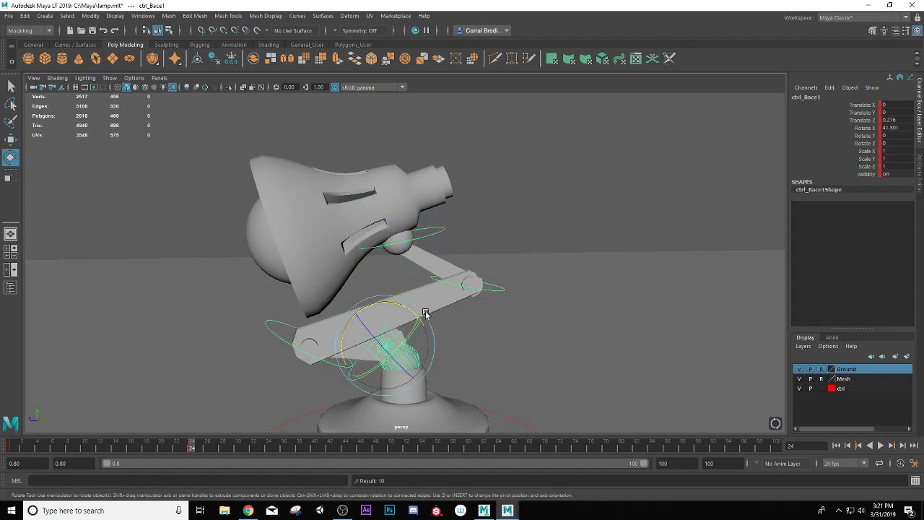
{"action": "left_click", "coordinate": [399, 329]}
{"action": "left_click", "coordinate": [396, 337]}
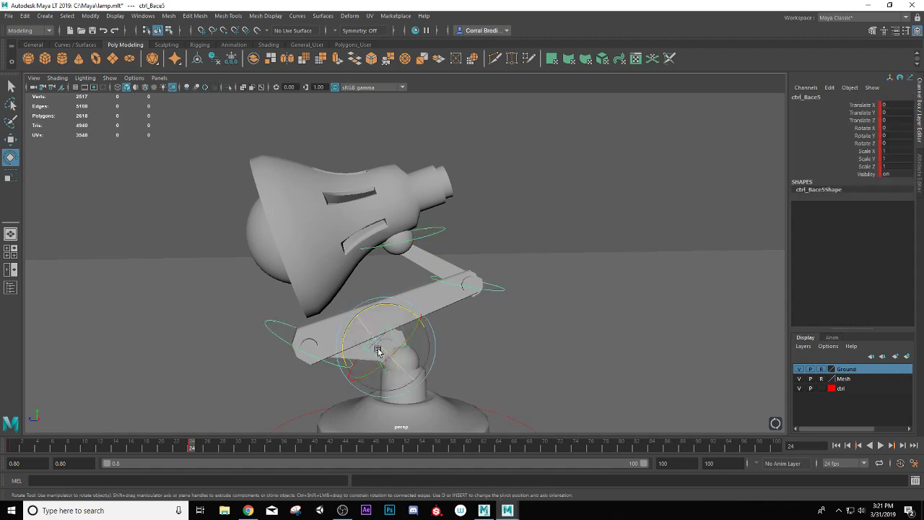
{"action": "key", "text": "s"}
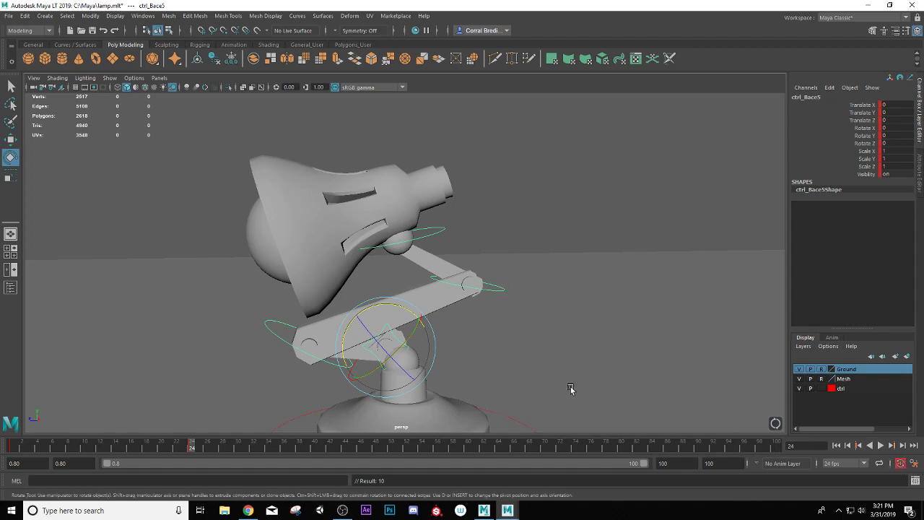
Scrub the timeline from the start to about frame 24 to review the lamp's folding motion
{"action": "left_click", "coordinate": [15, 448]}
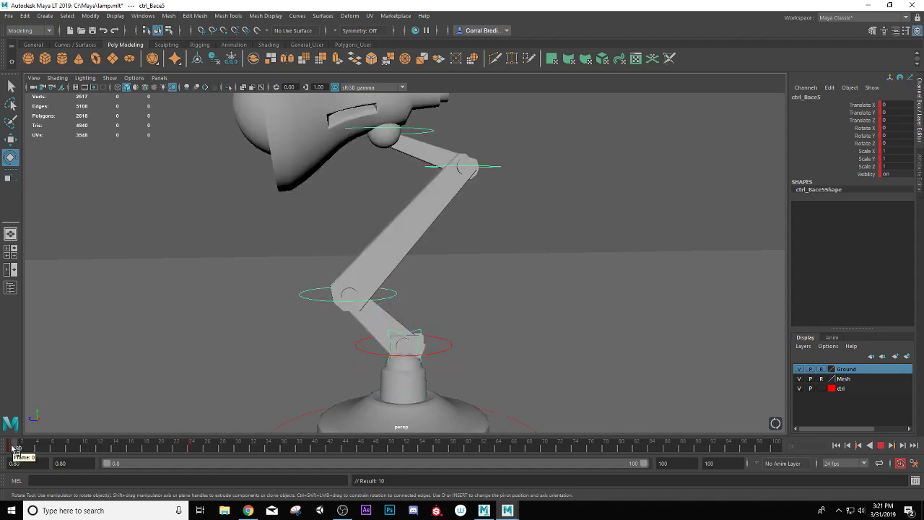
{"action": "left_click_drag", "start_coordinate": [14, 447], "coordinate": [192, 468]}
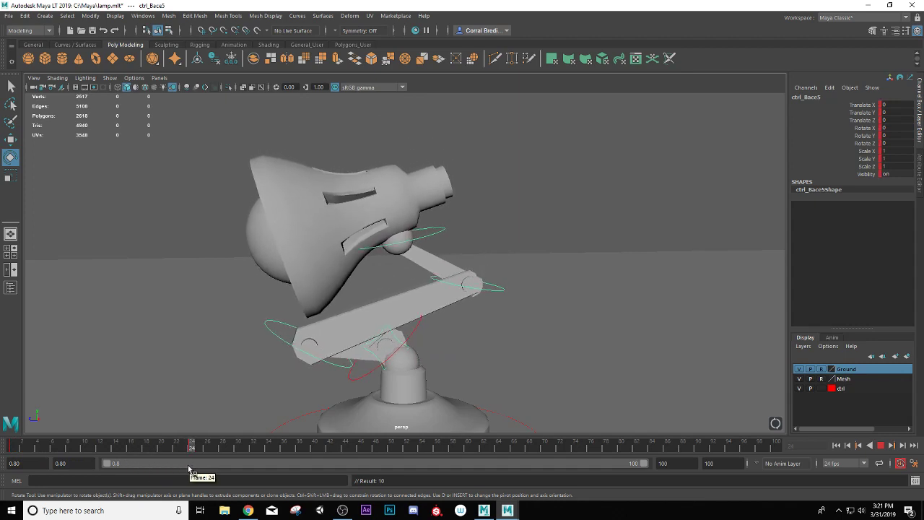
{"action": "mouse_move", "coordinate": [189, 469]}
{"action": "left_mouse_down"}
{"action": "mouse_move", "coordinate": [161, 470]}
{"action": "mouse_move", "coordinate": [187, 465]}
{"action": "left_mouse_up"}
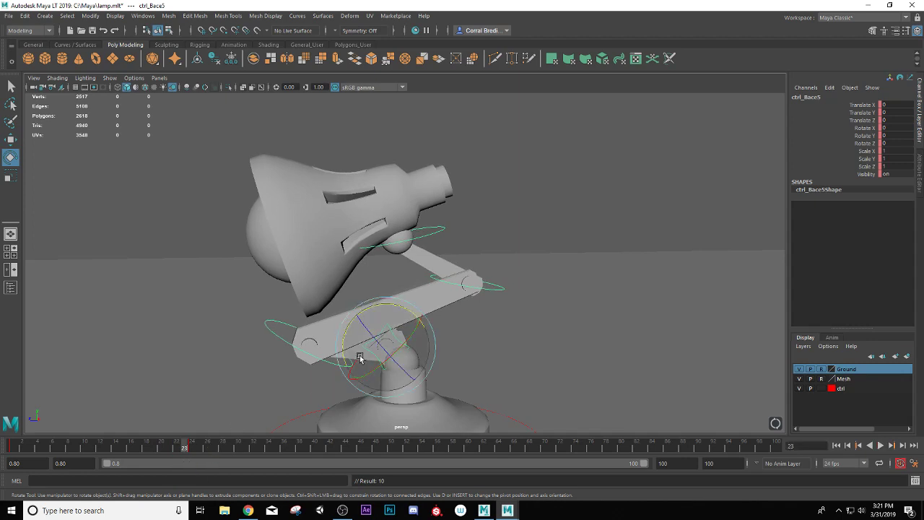
At frame 30, rotate ctrl_Bace2 to about 32.5 degrees in X and the head control ctrl_Bace3 to about -1.4 degrees in X
{"action": "left_click", "coordinate": [495, 290]}
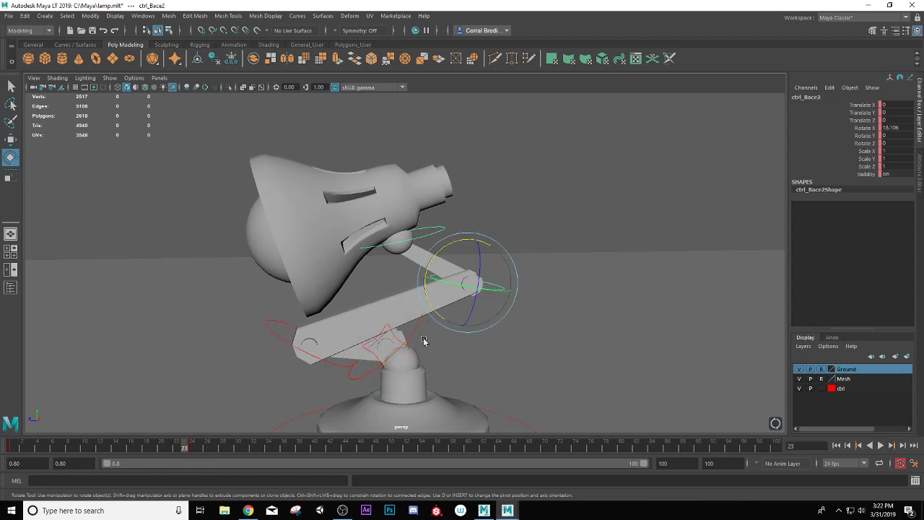
{"action": "key", "text": "alt+v"}
{"action": "left_click", "coordinate": [241, 452]}
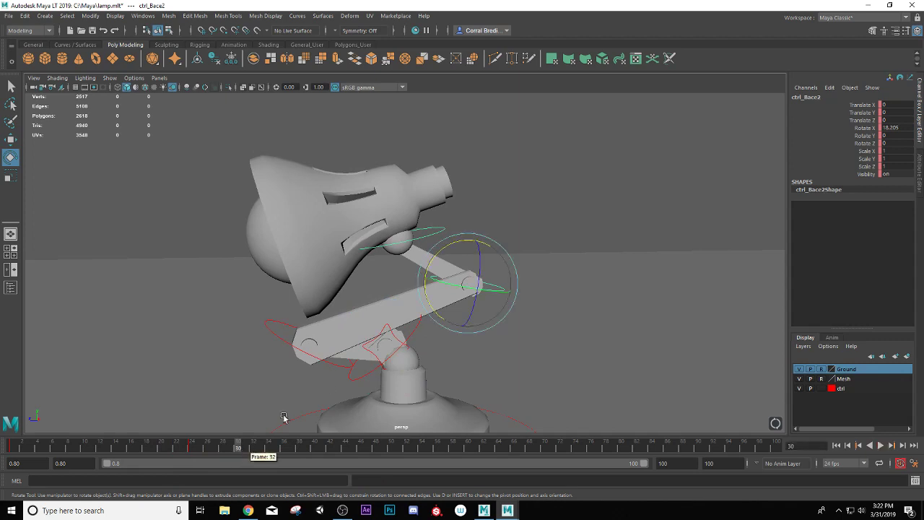
{"action": "left_click_drag", "start_coordinate": [439, 253], "coordinate": [375, 321]}
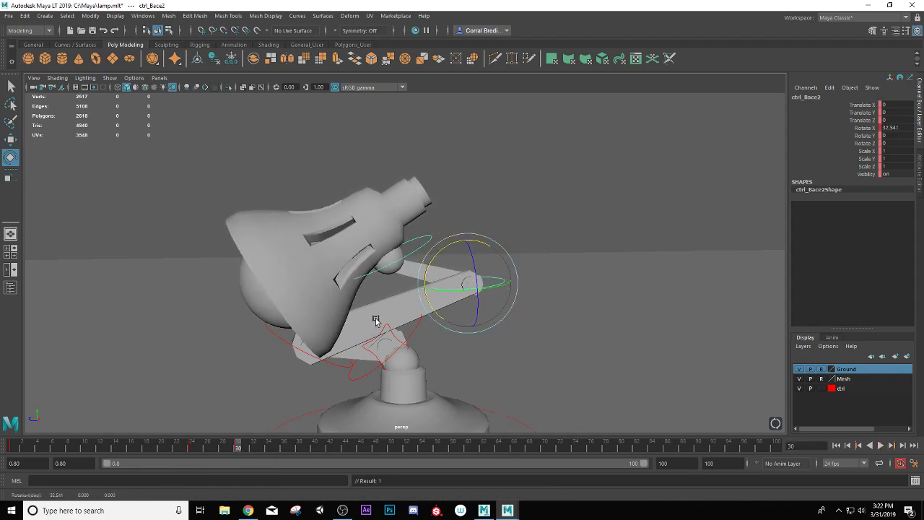
{"action": "left_click", "coordinate": [423, 245]}
{"action": "left_click_drag", "start_coordinate": [400, 220], "coordinate": [411, 229]}
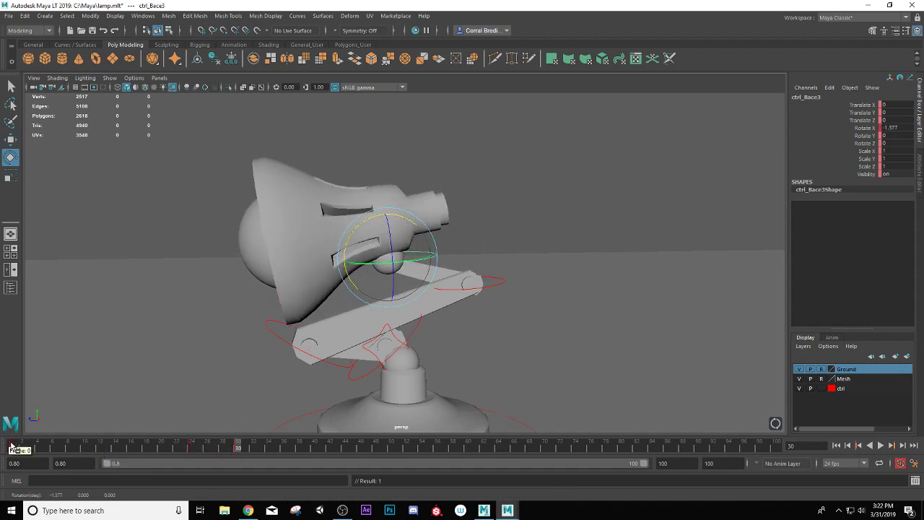
Review the motion from the start to frame 30 and move the current time to frame 40
{"action": "left_click_drag", "start_coordinate": [10, 447], "coordinate": [238, 442]}
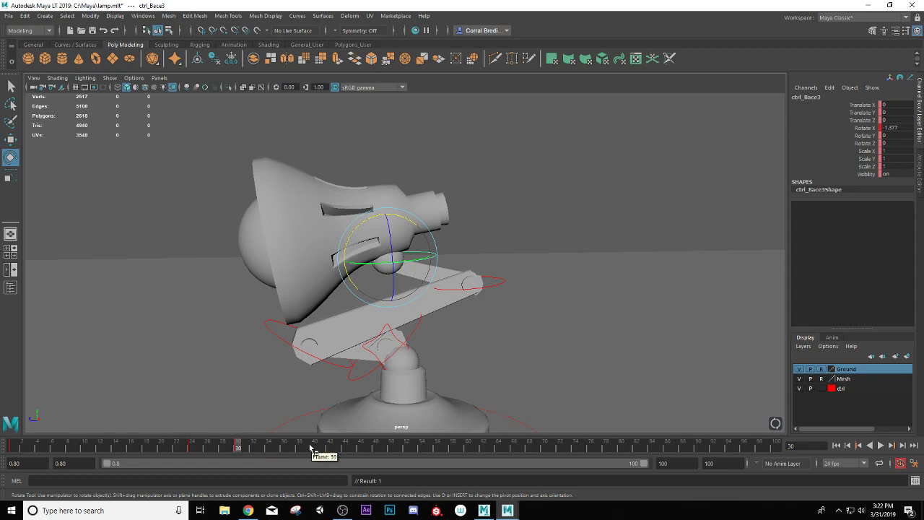
{"action": "left_click", "coordinate": [312, 450]}
{"action": "scroll", "coordinate": [357, 371], "scroll_direction": "down", "scroll_amount": 3}
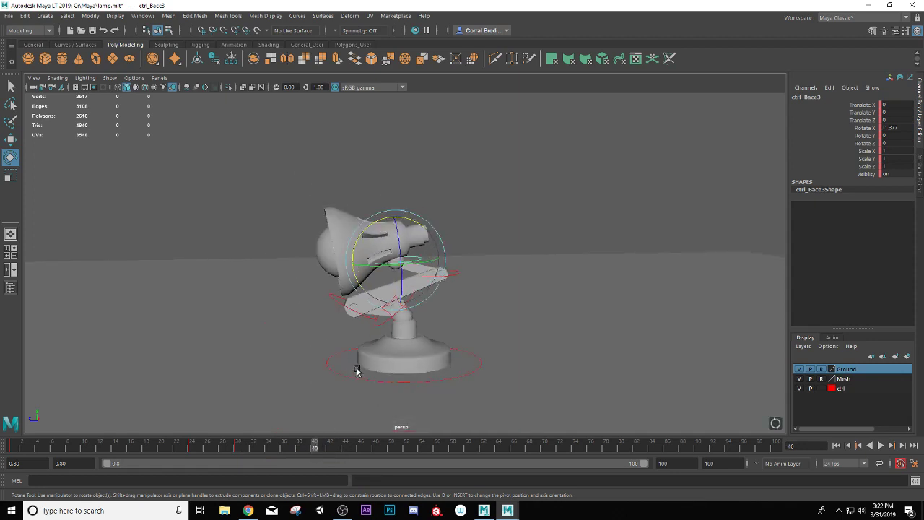
At frame 40, raise the lamp's base control ctrl_Base to about 2.67 in Translate Y
{"action": "left_click", "coordinate": [436, 380]}
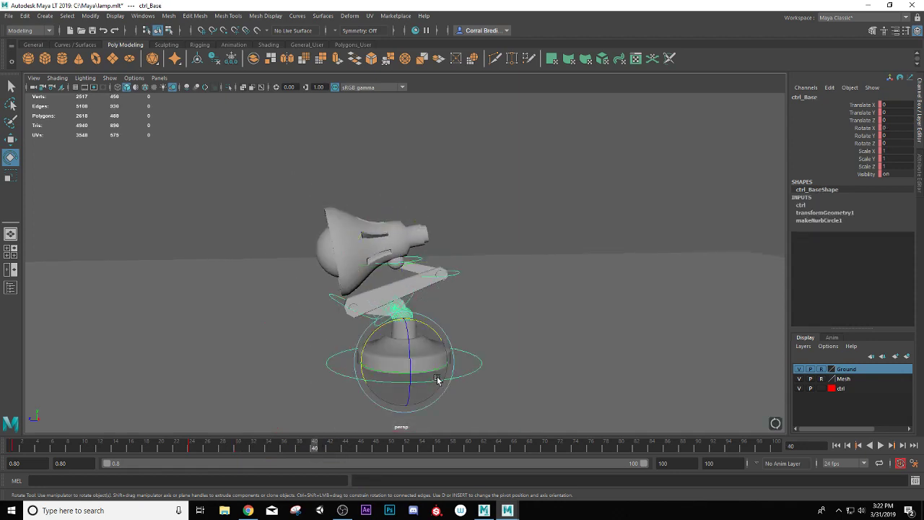
{"action": "key", "text": "w"}
{"action": "left_click_drag", "start_coordinate": [407, 330], "coordinate": [396, 204]}
{"action": "left_click_drag", "start_coordinate": [403, 270], "coordinate": [378, 326], "text": "alt"}
{"action": "right_click_drag", "start_coordinate": [348, 353], "coordinate": [342, 286], "text": "alt"}
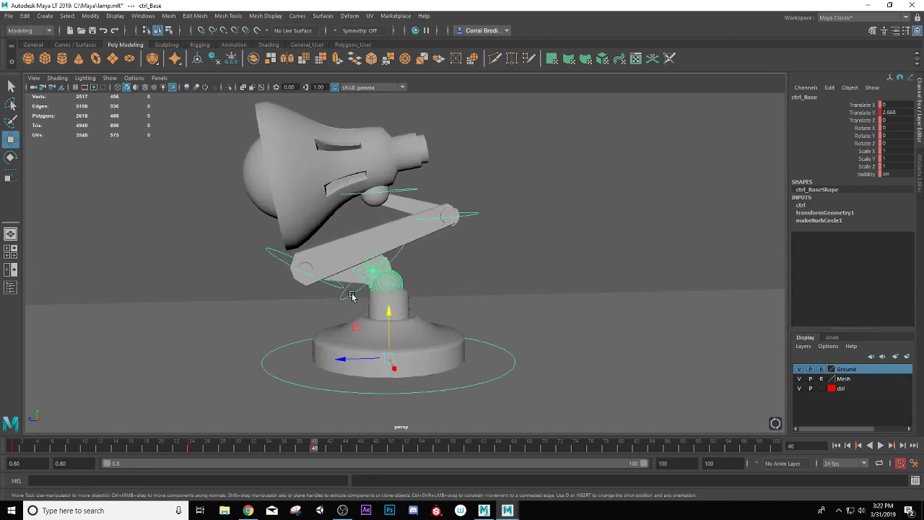
Rotate ctrl_Bace1 to about -4.3 degrees in X and shift it to about -0.014 in Translate Z to recentre it on the stem
{"action": "left_click", "coordinate": [351, 294]}
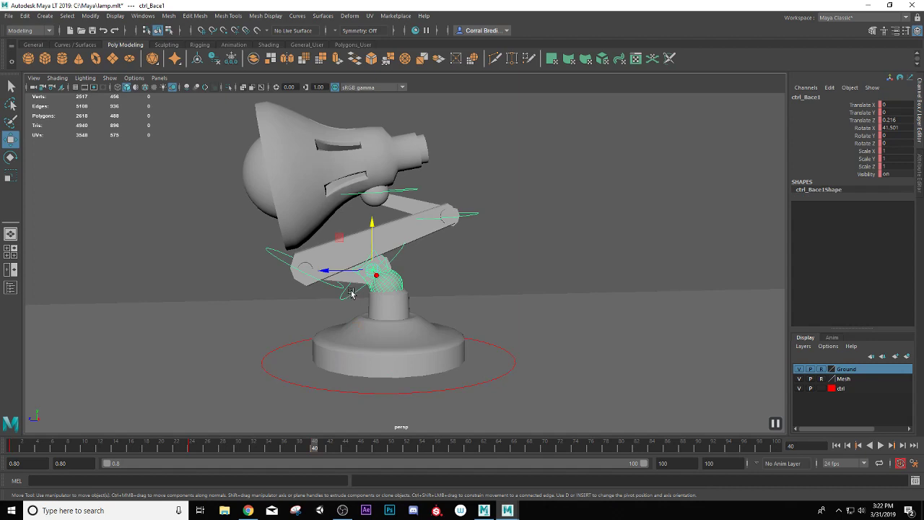
{"action": "key", "text": "e"}
{"action": "left_click_drag", "start_coordinate": [391, 233], "coordinate": [415, 258]}
{"action": "key", "text": "w"}
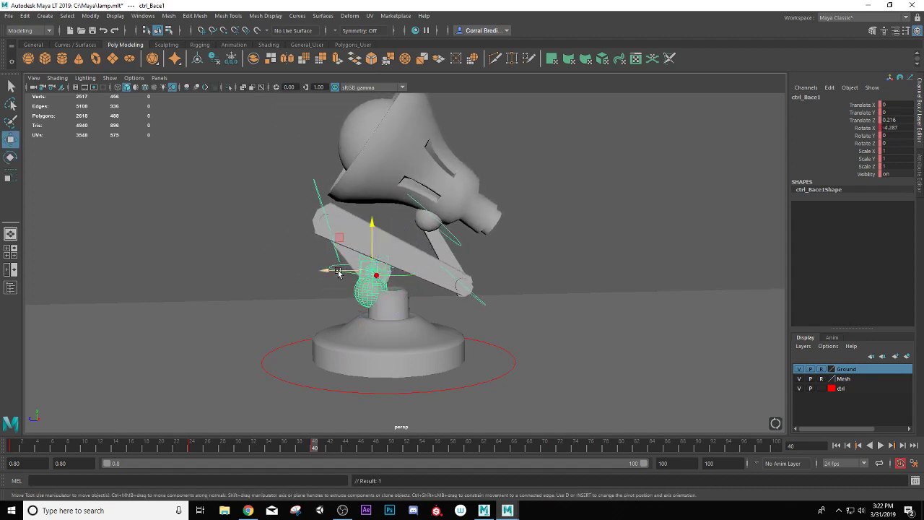
{"action": "left_click_drag", "start_coordinate": [339, 273], "coordinate": [358, 228]}
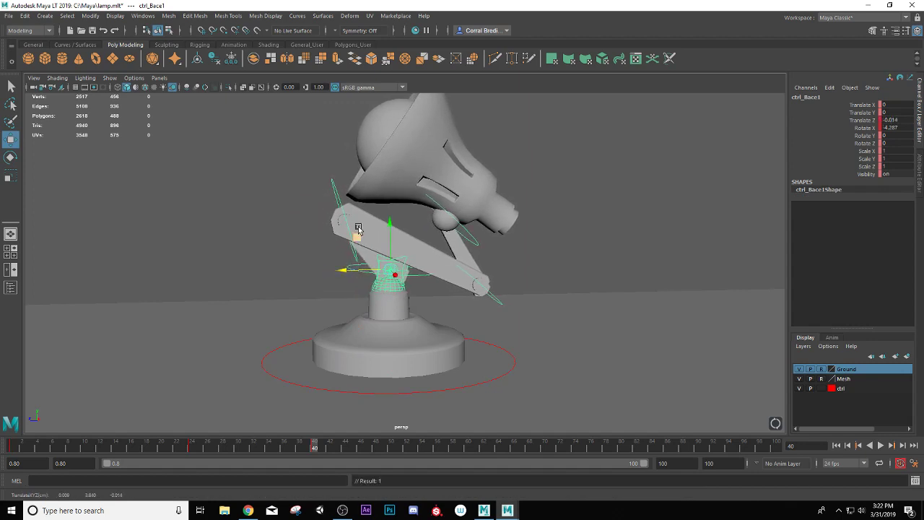
Rotate the lower arm control ctrl_Bace4 to about 25.1 degrees in X to swing the arm upward
{"action": "left_click", "coordinate": [343, 200]}
{"action": "key", "text": "e"}
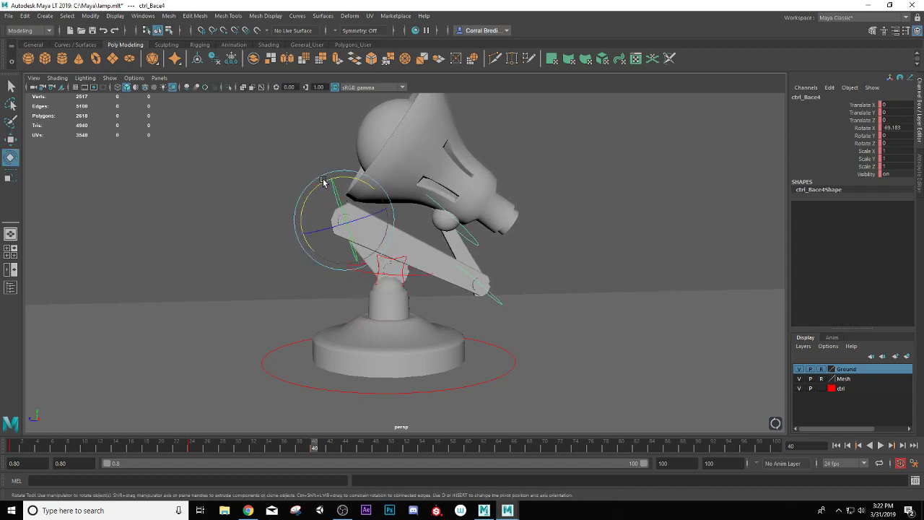
{"action": "left_click_drag", "start_coordinate": [323, 184], "coordinate": [337, 264]}
Rotate ctrl_Bace1 further to about -27 degrees in X and move it to about -0.132 in Translate Z
{"action": "left_click", "coordinate": [426, 274]}
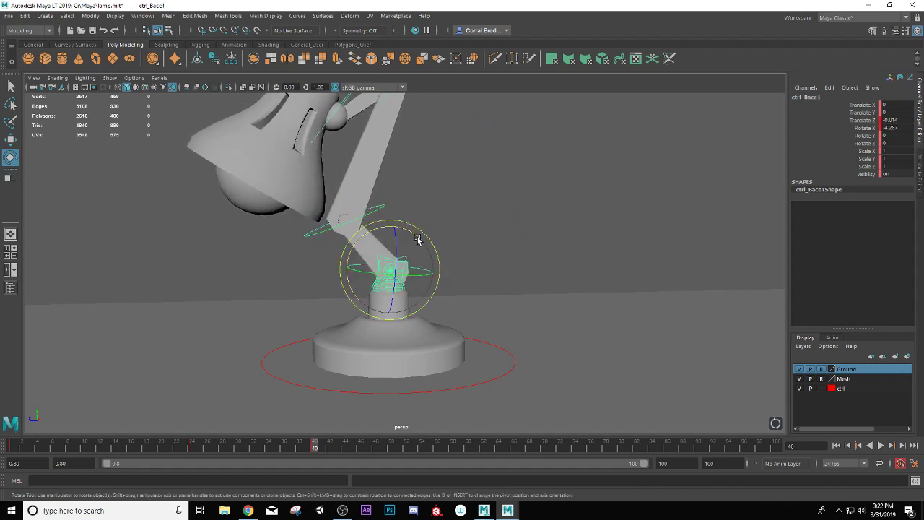
{"action": "left_click_drag", "start_coordinate": [419, 243], "coordinate": [422, 254]}
{"action": "key", "text": "w"}
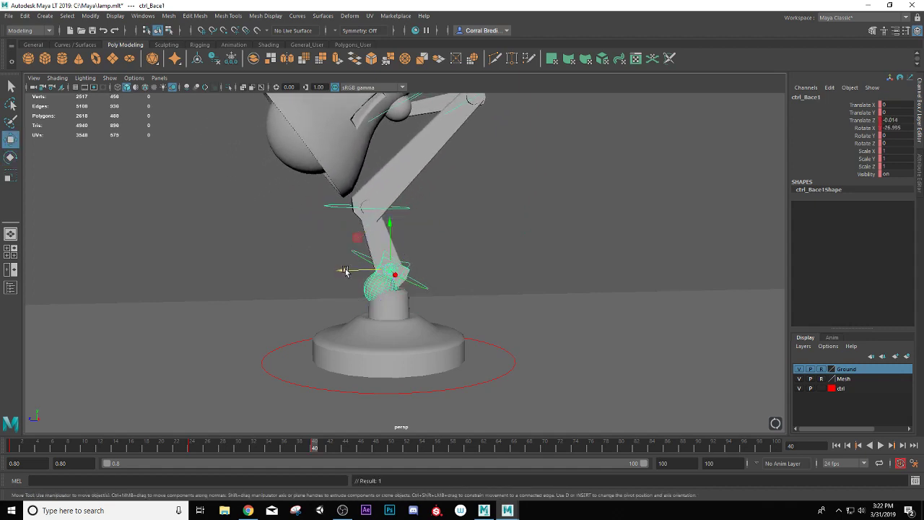
{"action": "left_click_drag", "start_coordinate": [345, 271], "coordinate": [358, 269]}
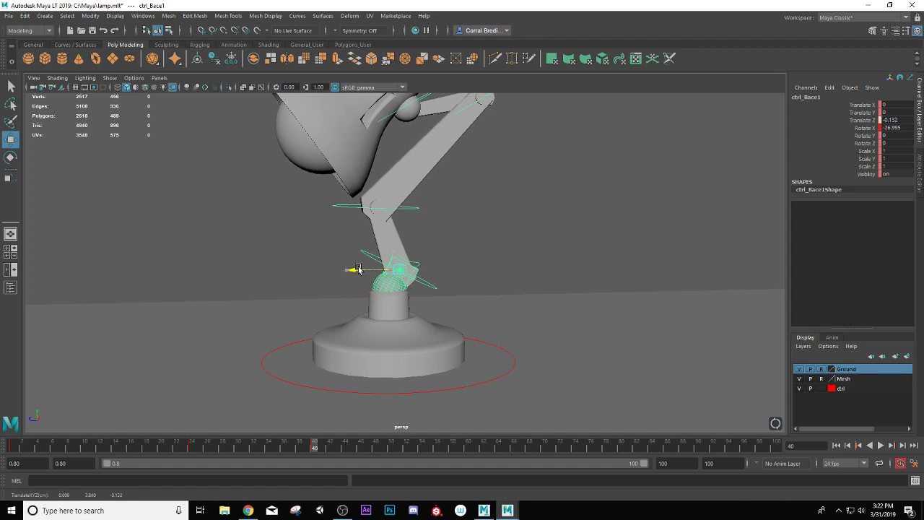
Rotate ctrl_Bace4 to about 43 degrees in X to straighten the lower arm further
{"action": "left_click", "coordinate": [417, 209]}
{"action": "key", "text": "e"}
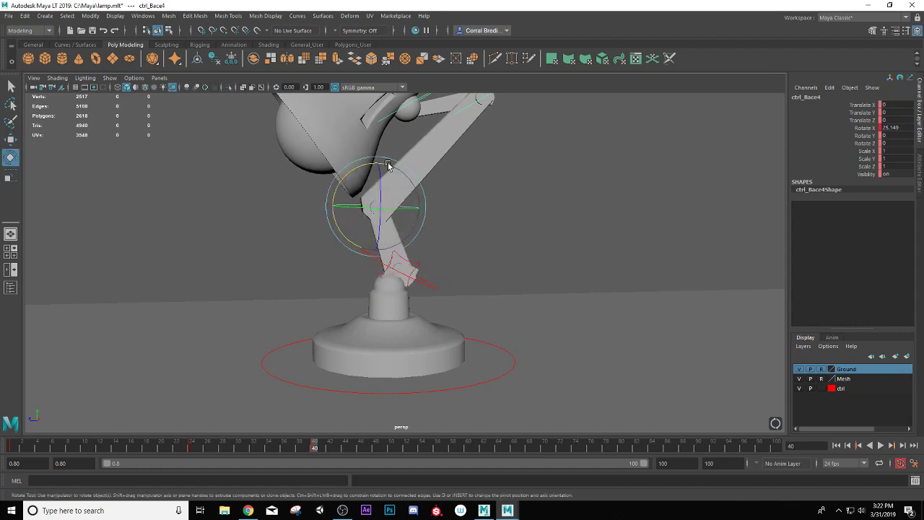
{"action": "left_click_drag", "start_coordinate": [388, 168], "coordinate": [397, 202]}
{"action": "middle_click_drag", "start_coordinate": [397, 202], "coordinate": [397, 291], "text": "alt"}
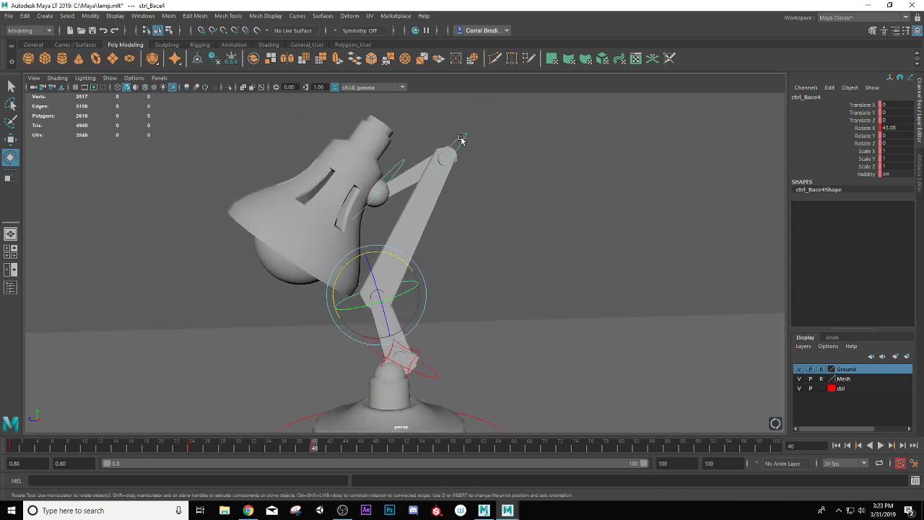
Rotate the upper arm control ctrl_Bace2 to about -69.3 degrees in X so the lamp stretches upward
{"action": "left_click", "coordinate": [465, 141]}
{"action": "left_click_drag", "start_coordinate": [398, 148], "coordinate": [396, 102]}
{"action": "middle_click_drag", "start_coordinate": [426, 190], "coordinate": [431, 264], "text": "alt"}
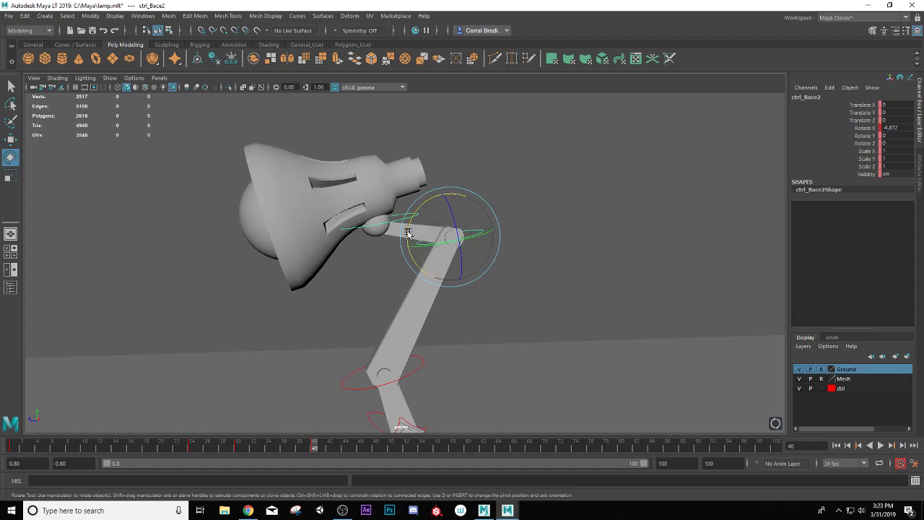
{"action": "left_click_drag", "start_coordinate": [408, 230], "coordinate": [427, 175]}
{"action": "middle_click_drag", "start_coordinate": [429, 179], "coordinate": [462, 231], "text": "alt"}
{"action": "scroll", "coordinate": [462, 229], "scroll_direction": "down", "scroll_amount": 4}
{"action": "left_click_drag", "start_coordinate": [460, 236], "coordinate": [464, 237]}
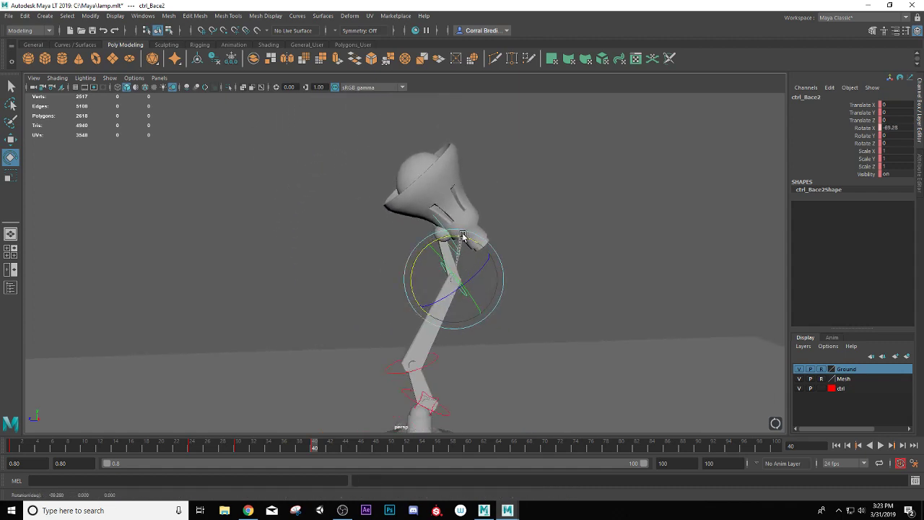
{"action": "middle_click_drag", "start_coordinate": [455, 308], "coordinate": [455, 223], "text": "alt"}
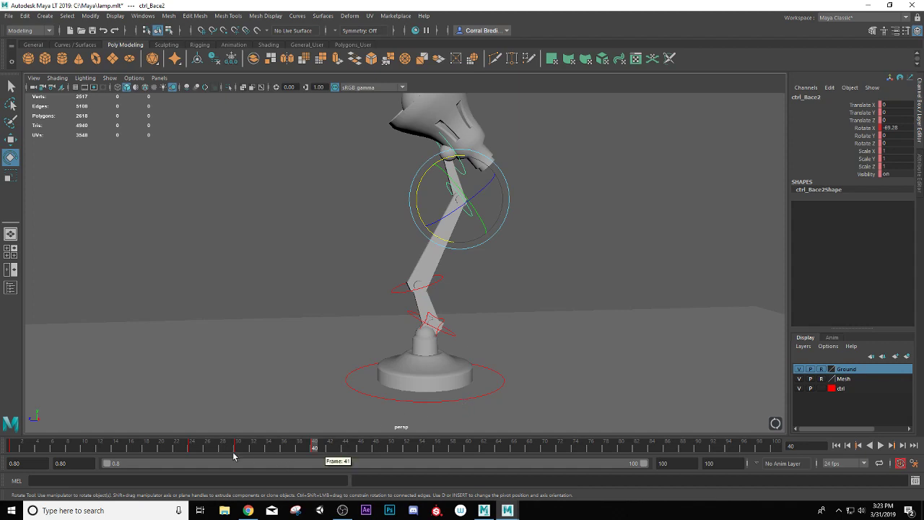
Scrub from the start of the timeline to frame 38 to review the crouch and jump
{"action": "left_click", "coordinate": [13, 449]}
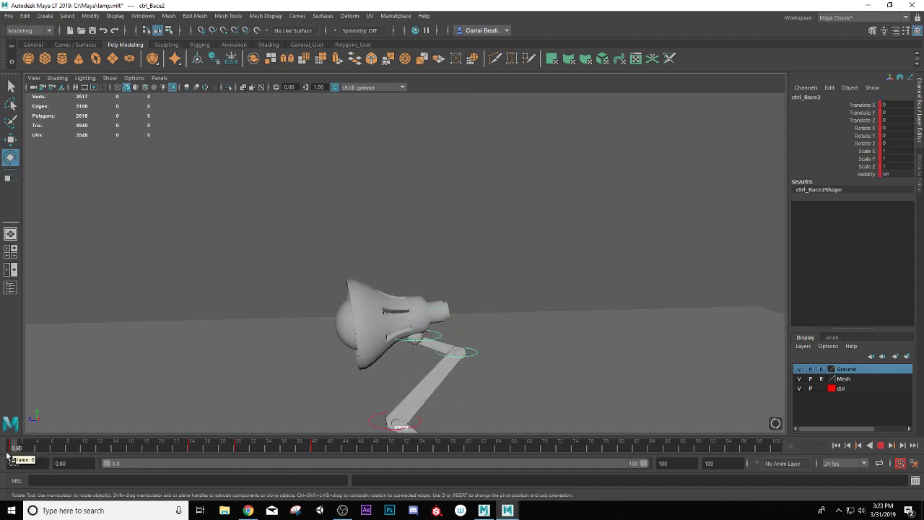
{"action": "scroll", "coordinate": [284, 299], "scroll_direction": "down", "scroll_amount": 2}
{"action": "middle_click_drag", "start_coordinate": [283, 297], "coordinate": [306, 210], "text": "alt"}
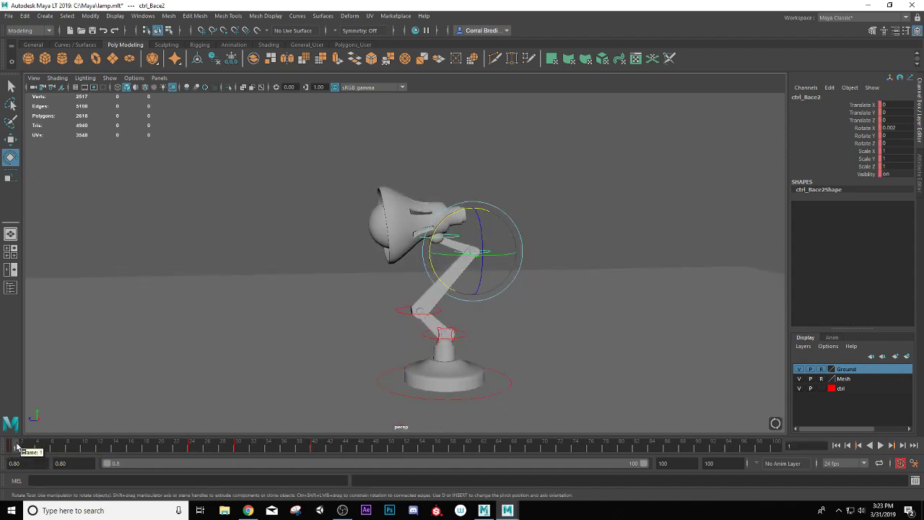
{"action": "left_click_drag", "start_coordinate": [19, 449], "coordinate": [268, 466]}
{"action": "mouse_move", "coordinate": [291, 459]}
{"action": "left_mouse_down"}
{"action": "mouse_move", "coordinate": [200, 463]}
{"action": "mouse_move", "coordinate": [299, 464]}
{"action": "left_mouse_up"}
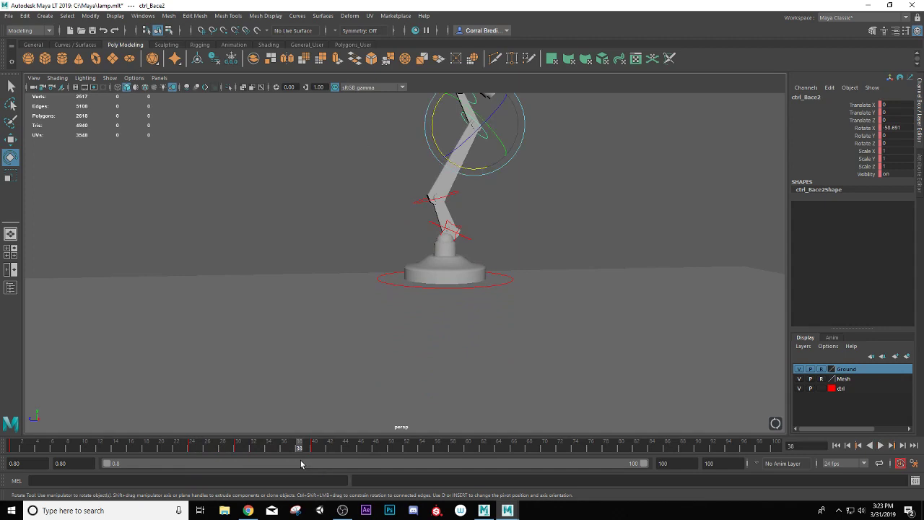
Copy ctrl_Base's grounded pose from frame 24 to frame 34, key it there, and play back the motion
{"action": "left_click", "coordinate": [499, 281]}
{"action": "left_click_drag", "start_coordinate": [228, 445], "coordinate": [270, 455]}
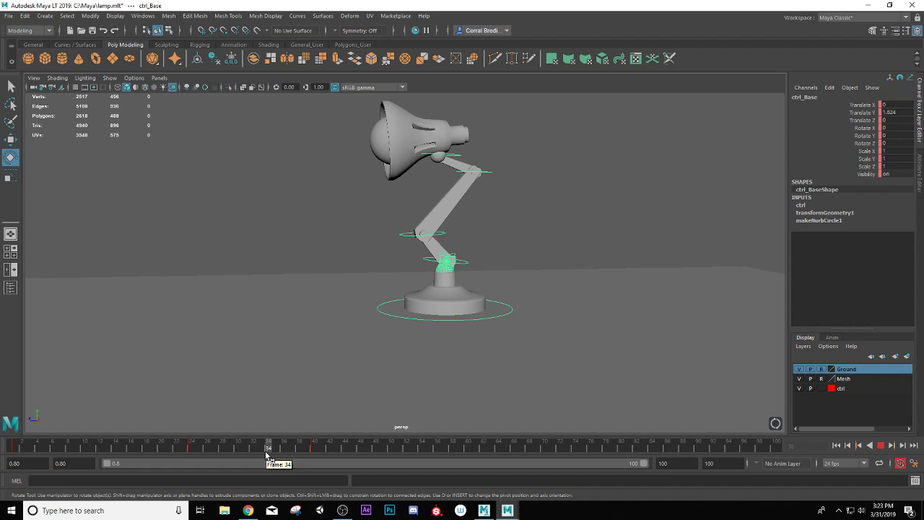
{"action": "left_click_drag", "start_coordinate": [267, 455], "coordinate": [191, 458]}
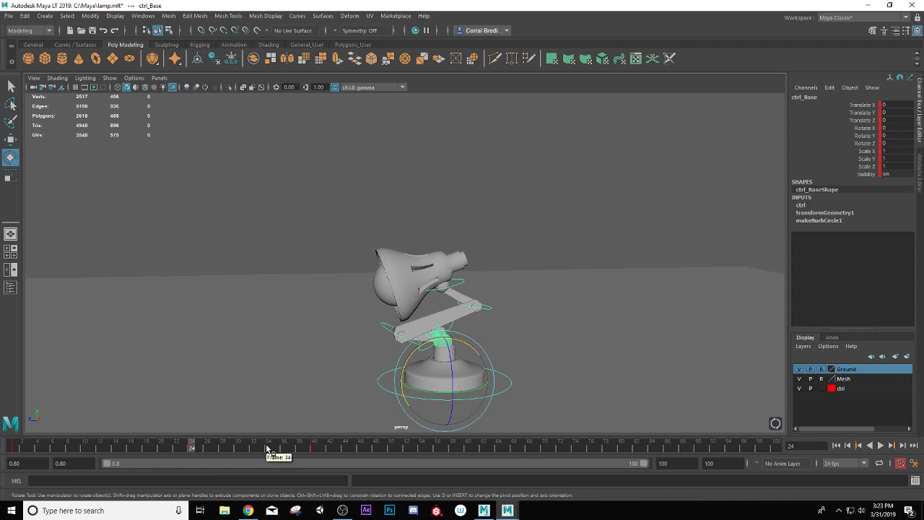
{"action": "left_click", "coordinate": [267, 449]}
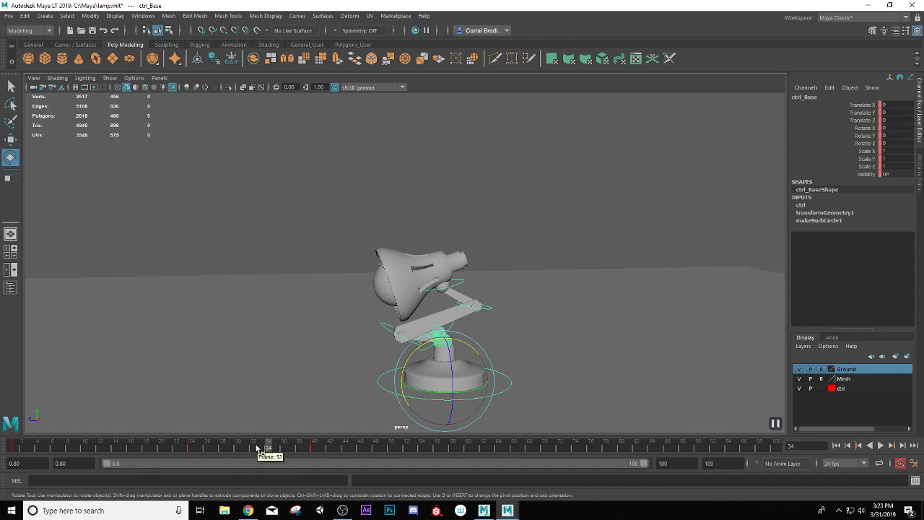
{"action": "key", "text": "s"}
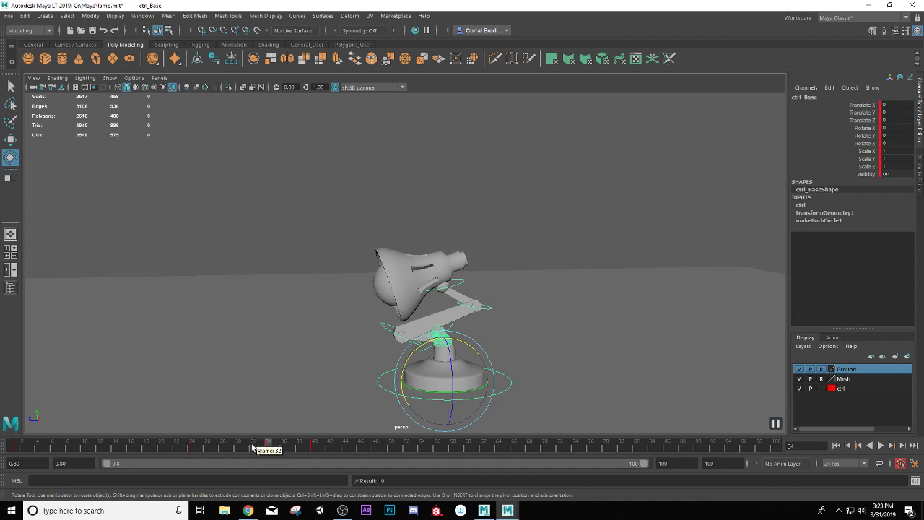
{"action": "key", "text": "alt+v"}
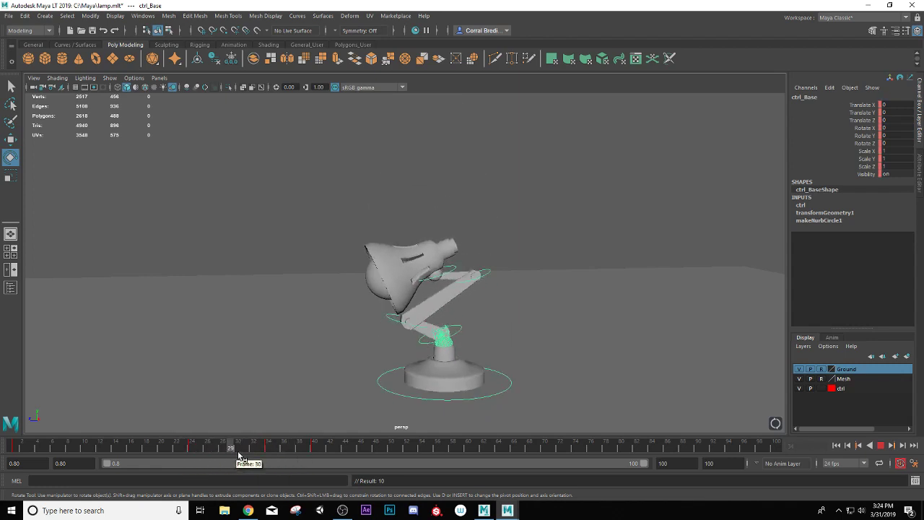
Retime the jump by moving ctrl_Base's last two keys to frames 36 and 42
{"action": "mouse_move", "coordinate": [240, 455]}
{"action": "left_mouse_down"}
{"action": "mouse_move", "coordinate": [299, 450]}
{"action": "mouse_move", "coordinate": [196, 461]}
{"action": "mouse_move", "coordinate": [278, 457]}
{"action": "mouse_move", "coordinate": [237, 462]}
{"action": "mouse_move", "coordinate": [264, 462]}
{"action": "mouse_move", "coordinate": [264, 449]}
{"action": "mouse_move", "coordinate": [332, 449]}
{"action": "left_mouse_up"}
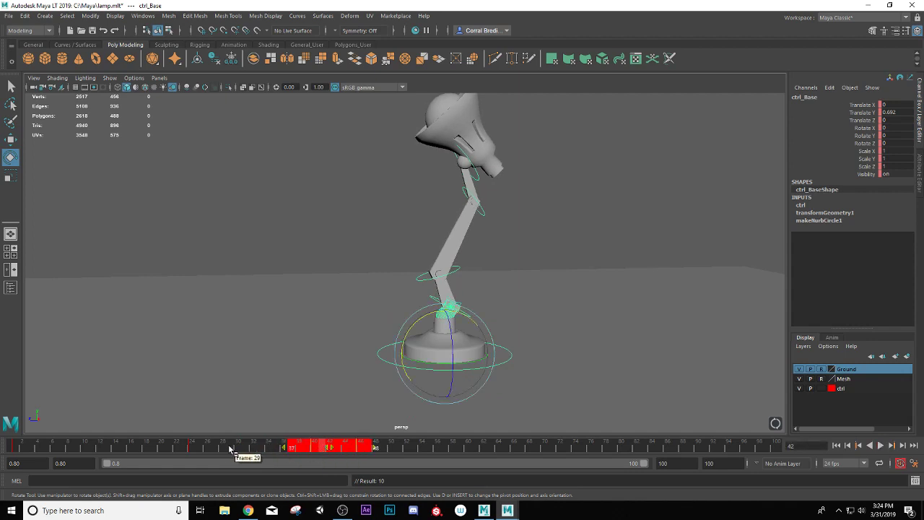
{"action": "left_click_drag", "start_coordinate": [230, 449], "coordinate": [362, 454]}
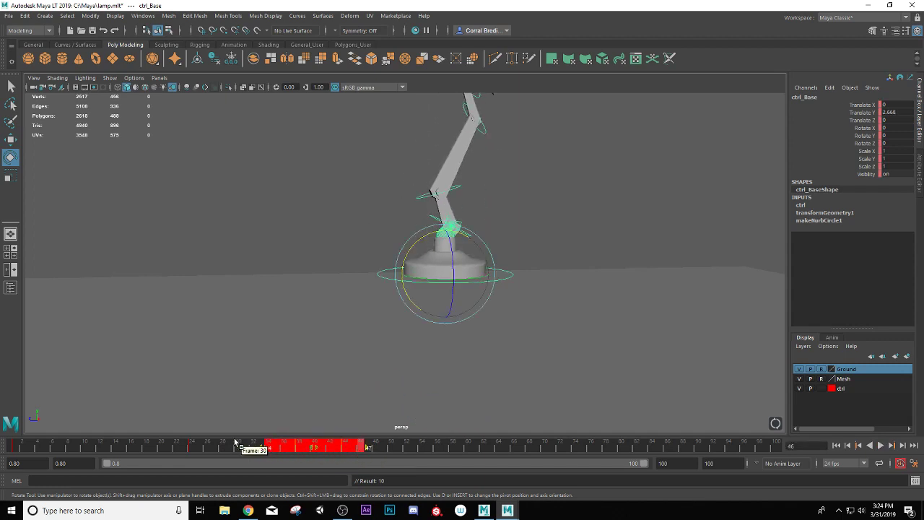
{"action": "left_click_drag", "start_coordinate": [235, 442], "coordinate": [322, 450]}
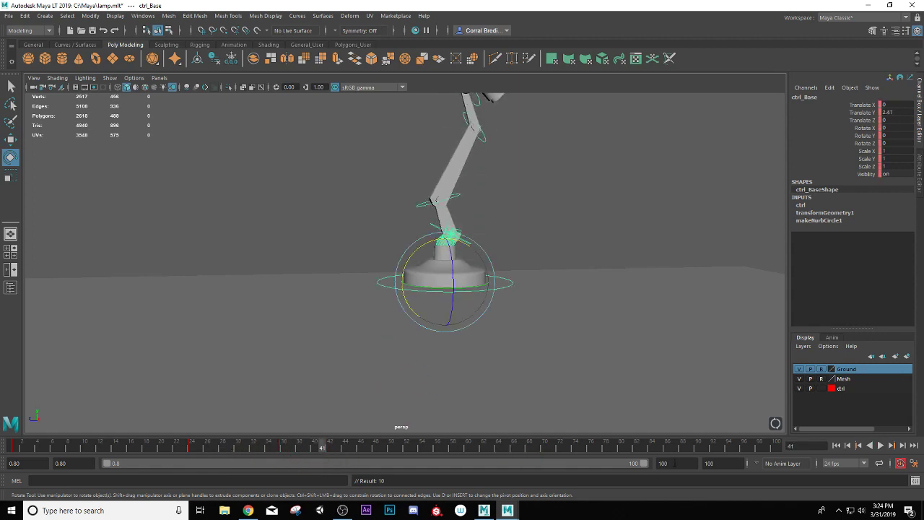
Scrub between frames 24 and 48 to review the retimed jump of the base
{"action": "double_click", "coordinate": [672, 464]}
{"action": "left_click_drag", "start_coordinate": [326, 433], "coordinate": [195, 456]}
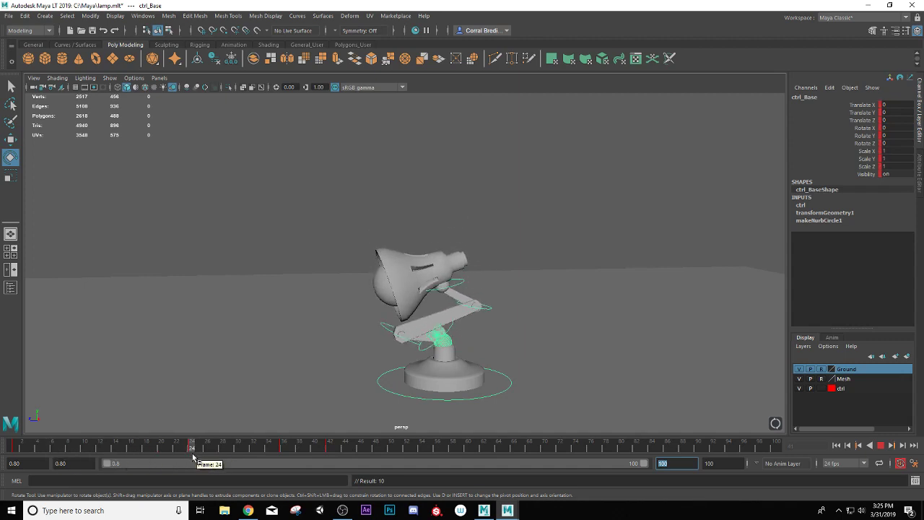
{"action": "left_click_drag", "start_coordinate": [193, 455], "coordinate": [374, 455]}
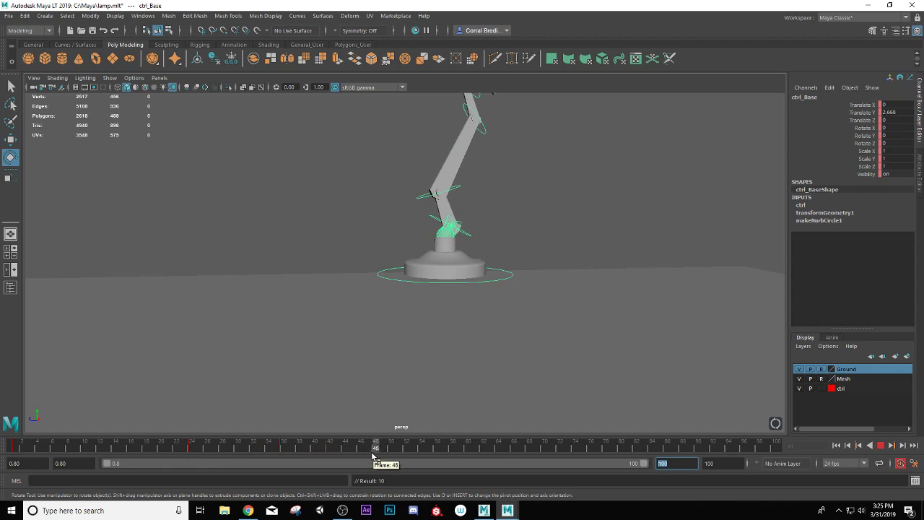
{"action": "left_click_drag", "start_coordinate": [374, 455], "coordinate": [331, 457]}
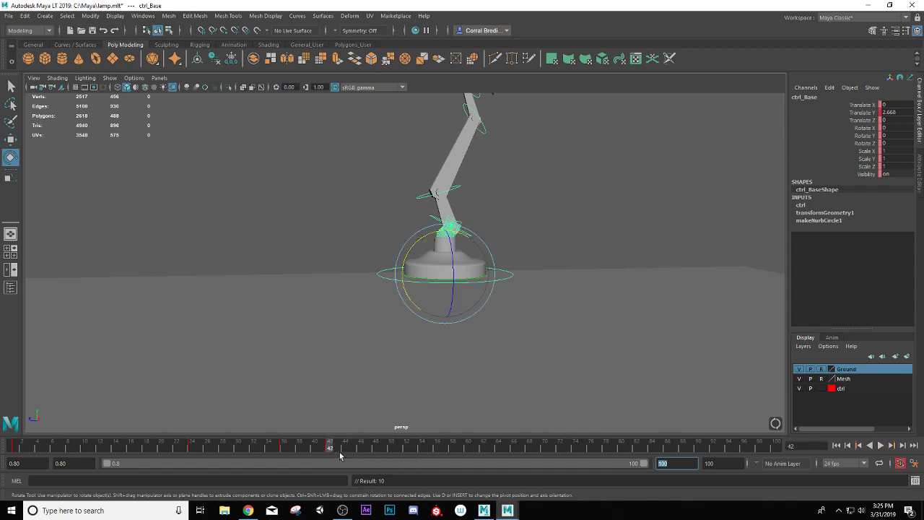
At frame 48, raise ctrl_Base to about 3.16 in Translate Y
{"action": "left_click", "coordinate": [508, 275]}
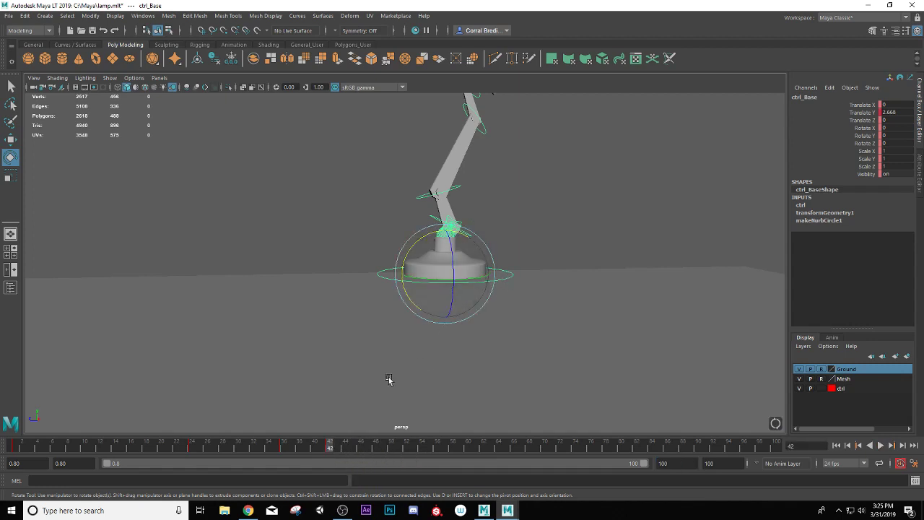
{"action": "left_click_drag", "start_coordinate": [345, 452], "coordinate": [361, 451]}
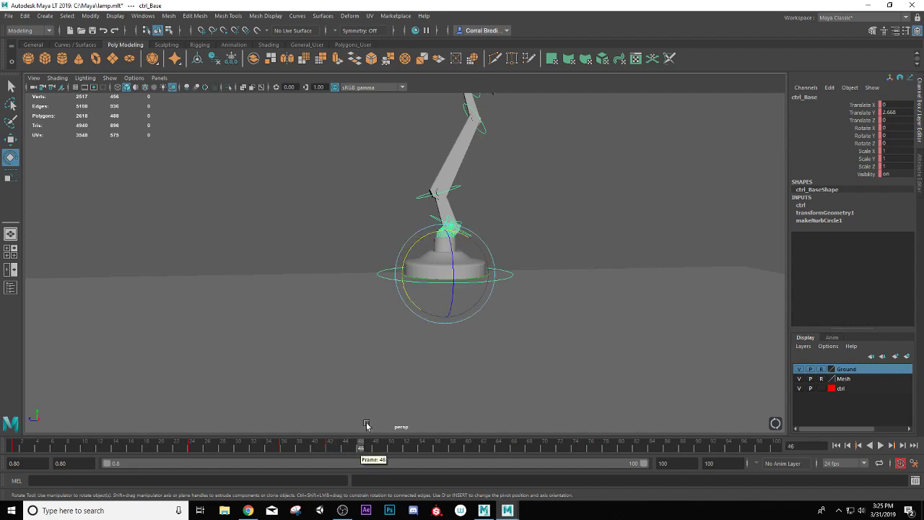
{"action": "left_click", "coordinate": [375, 449]}
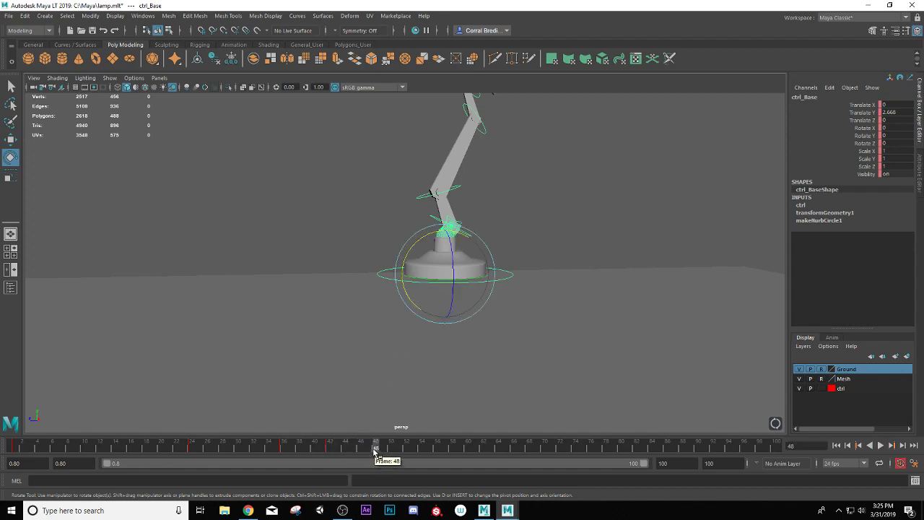
{"action": "key", "text": "w"}
{"action": "left_click_drag", "start_coordinate": [446, 246], "coordinate": [445, 226]}
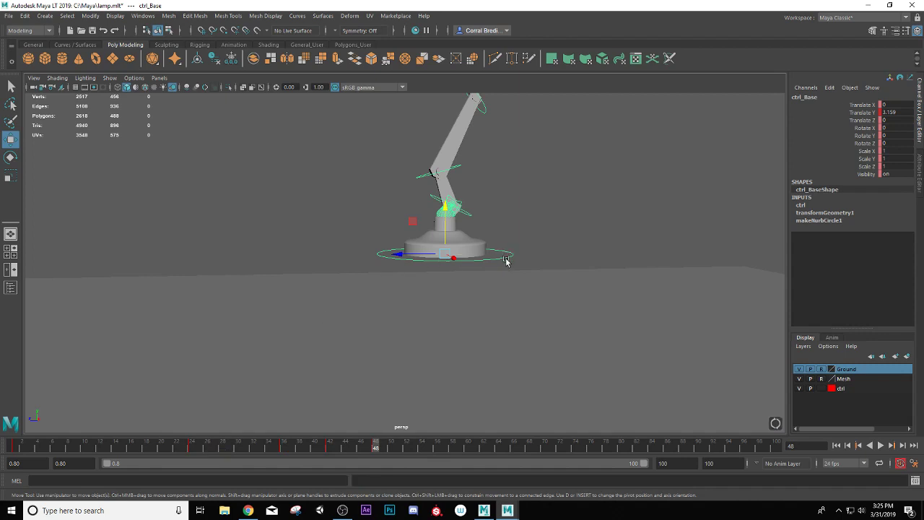
{"action": "left_click_drag", "start_coordinate": [469, 216], "coordinate": [458, 341], "text": "alt"}
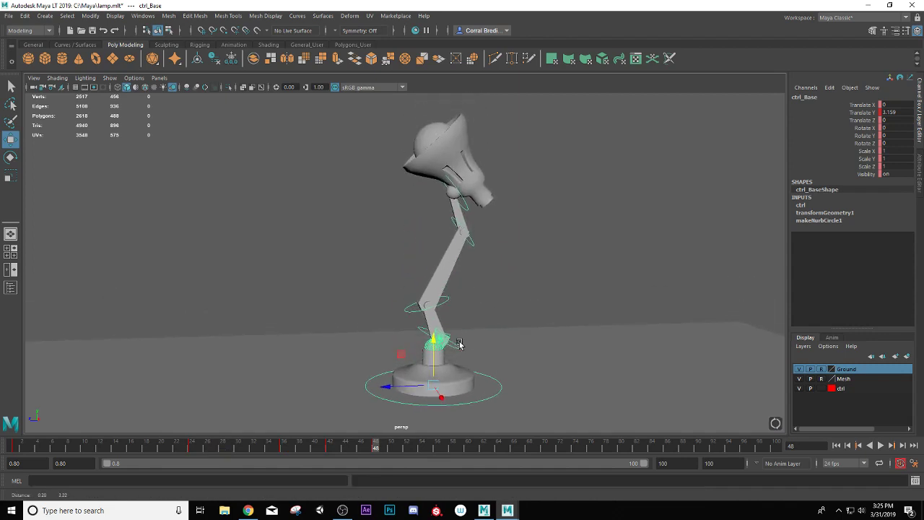
Select all of the lamp's controls, including ctrl_Base, copy their crouched pose from frame 24 to frame 54, and key it there
{"action": "left_click", "coordinate": [464, 229]}
{"action": "left_click", "coordinate": [473, 242]}
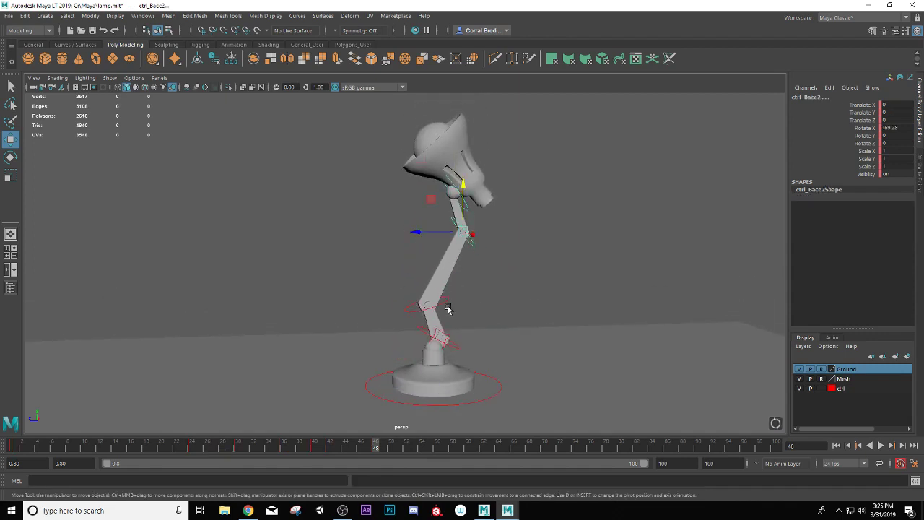
{"action": "left_click", "coordinate": [447, 302]}
{"action": "left_click", "coordinate": [455, 347]}
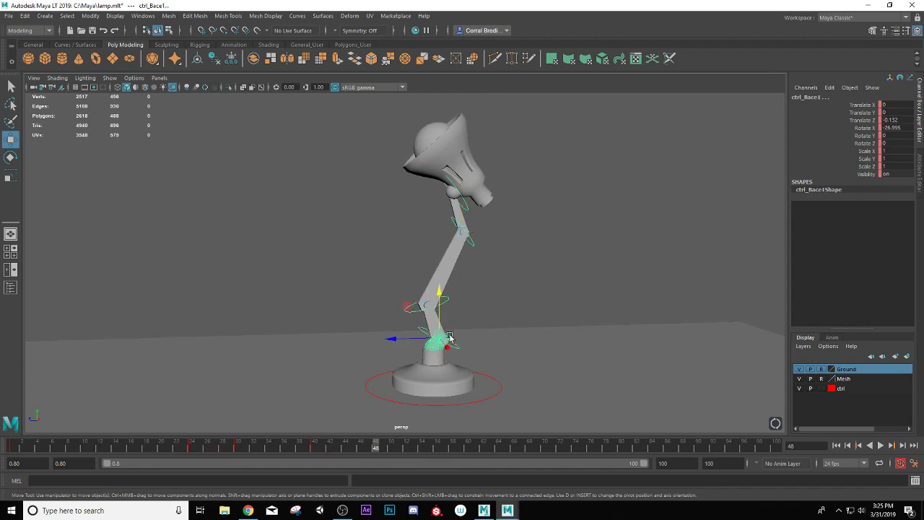
{"action": "right_click_drag", "start_coordinate": [449, 335], "coordinate": [476, 377], "text": "alt"}
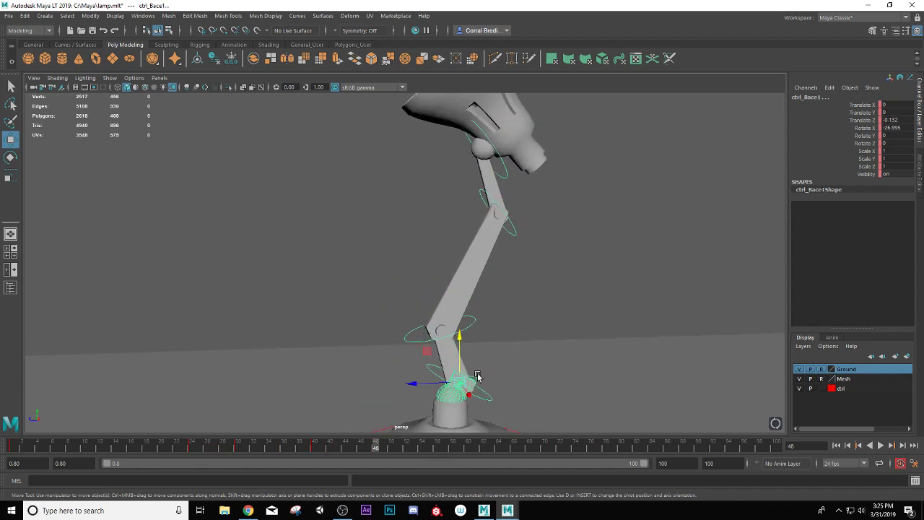
{"action": "left_click", "coordinate": [475, 376]}
{"action": "middle_click_drag", "start_coordinate": [491, 383], "coordinate": [489, 256], "text": "alt"}
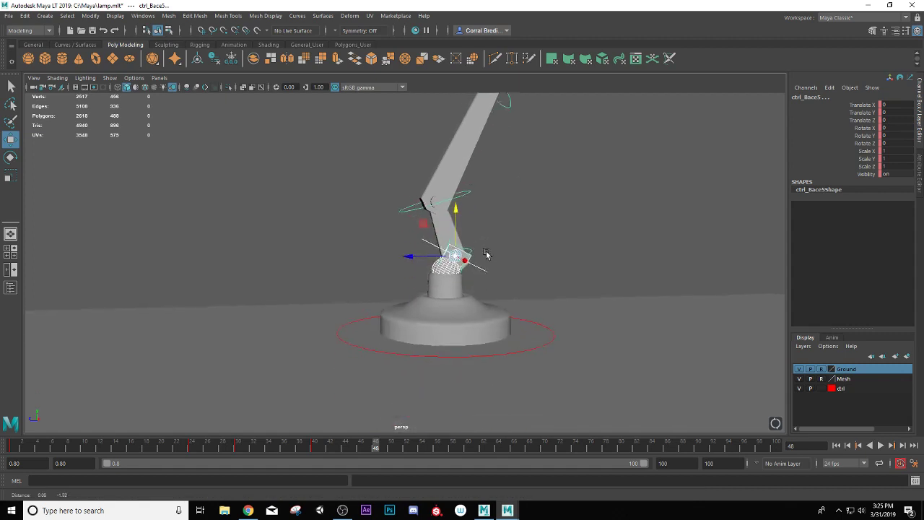
{"action": "left_click", "coordinate": [522, 345]}
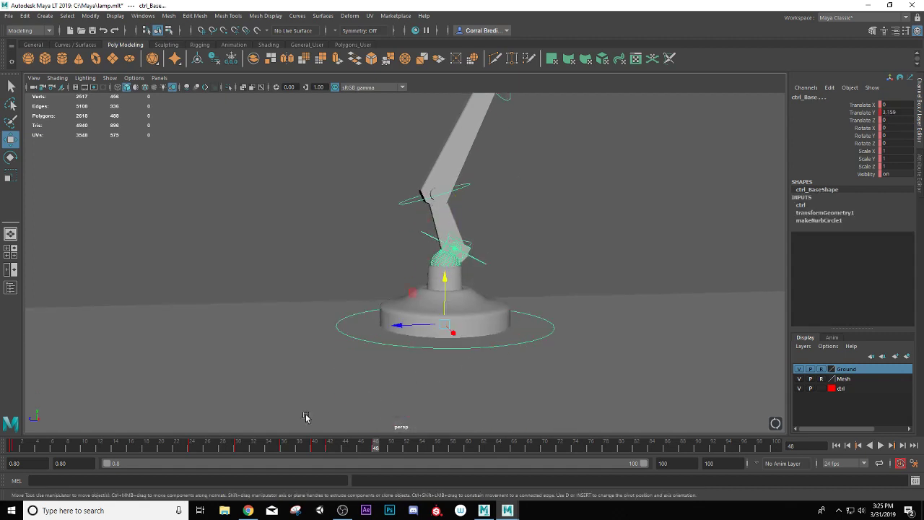
{"action": "left_click", "coordinate": [193, 447]}
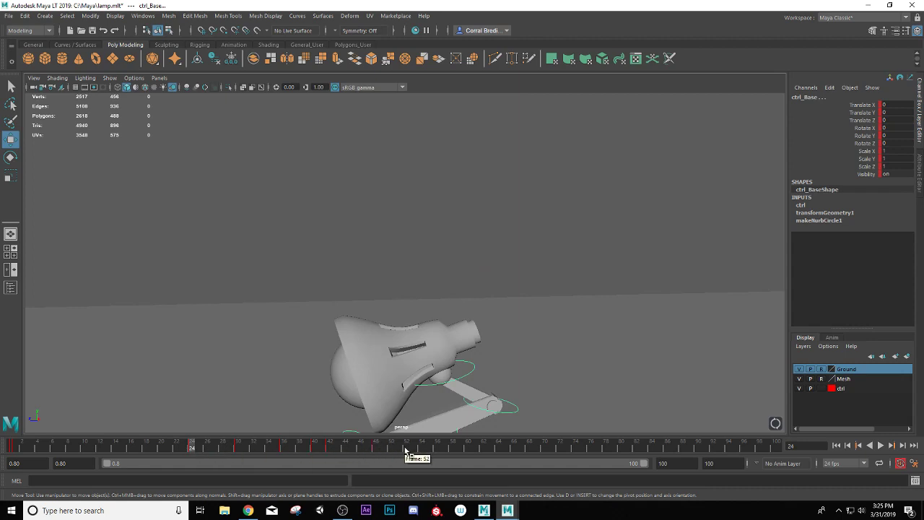
{"action": "left_click", "coordinate": [421, 449]}
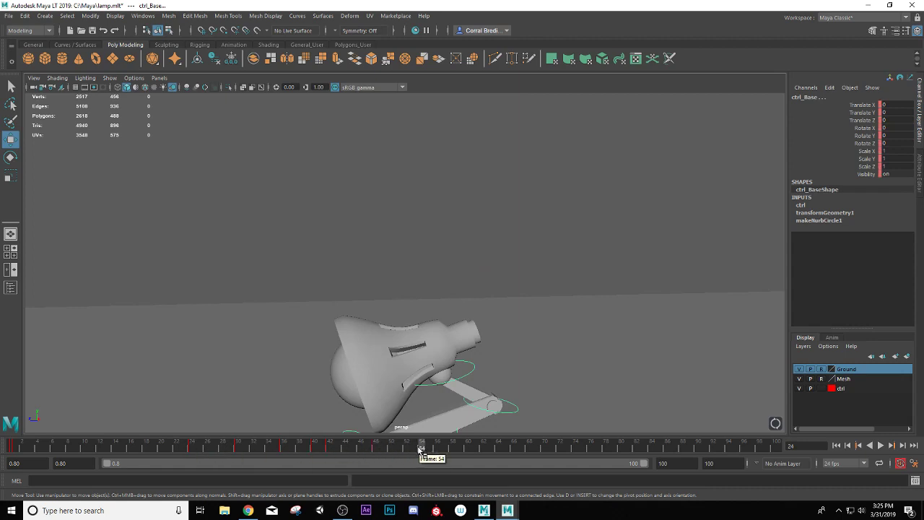
Play the animation from the start and inspect the fall around frame 49
{"action": "left_click", "coordinate": [11, 449]}
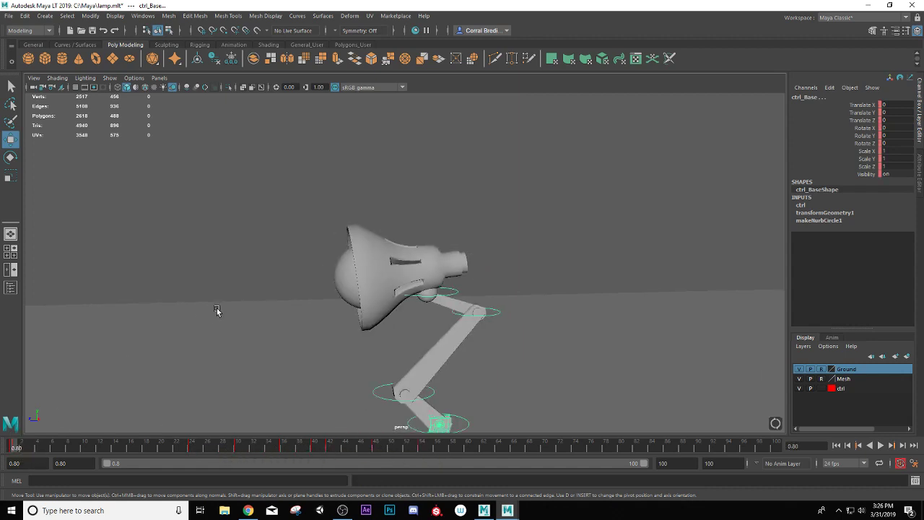
{"action": "key", "text": "alt+v"}
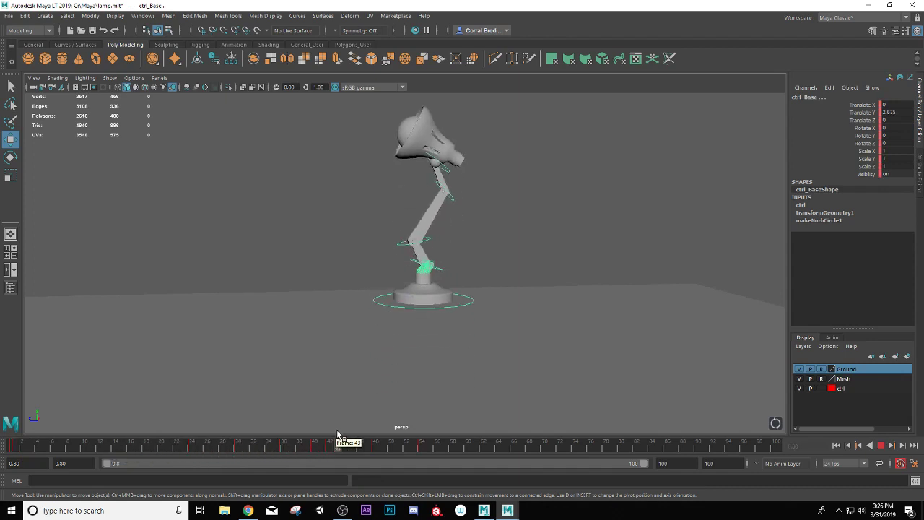
{"action": "mouse_move", "coordinate": [375, 437]}
{"action": "left_mouse_down"}
{"action": "mouse_move", "coordinate": [429, 452]}
{"action": "mouse_move", "coordinate": [382, 458]}
{"action": "mouse_move", "coordinate": [417, 462]}
{"action": "mouse_move", "coordinate": [313, 452]}
{"action": "mouse_move", "coordinate": [361, 450]}
{"action": "mouse_move", "coordinate": [413, 462]}
{"action": "mouse_move", "coordinate": [286, 461]}
{"action": "mouse_move", "coordinate": [412, 478]}
{"action": "mouse_move", "coordinate": [382, 475]}
{"action": "left_mouse_up"}
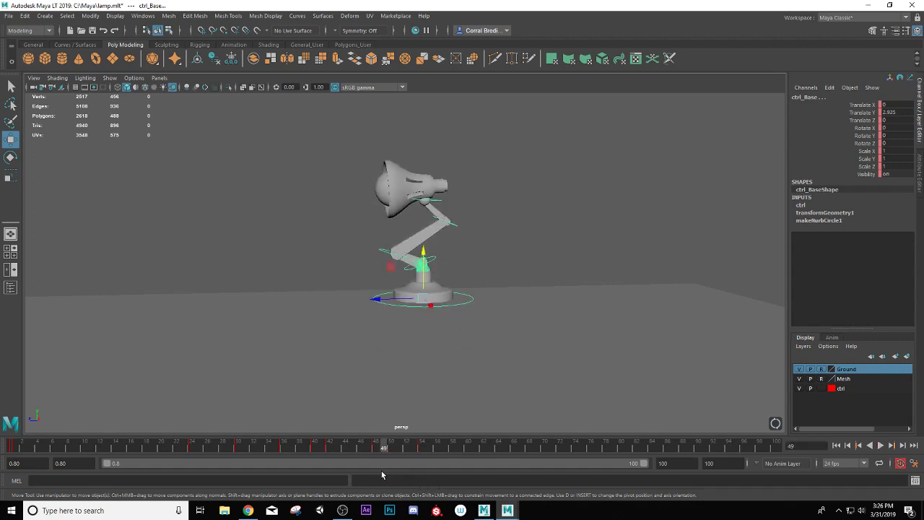
Select the arm and head controls without ctrl_Base, copy their stretched pose from frame 40 to frame 48, and key it
{"action": "scroll", "coordinate": [388, 354], "scroll_direction": "up", "scroll_amount": 2}
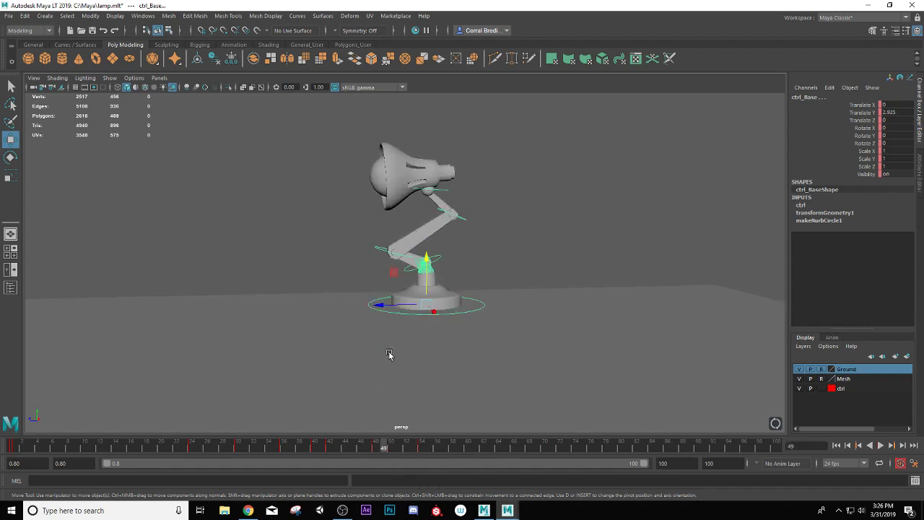
{"action": "left_click", "coordinate": [441, 258]}
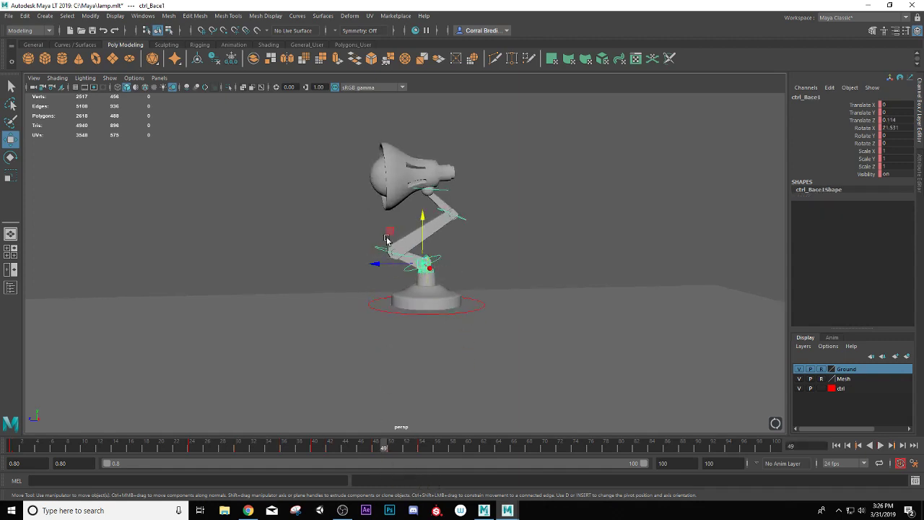
{"action": "left_click", "coordinate": [444, 191]}
{"action": "scroll", "coordinate": [451, 200], "scroll_direction": "up", "scroll_amount": 2}
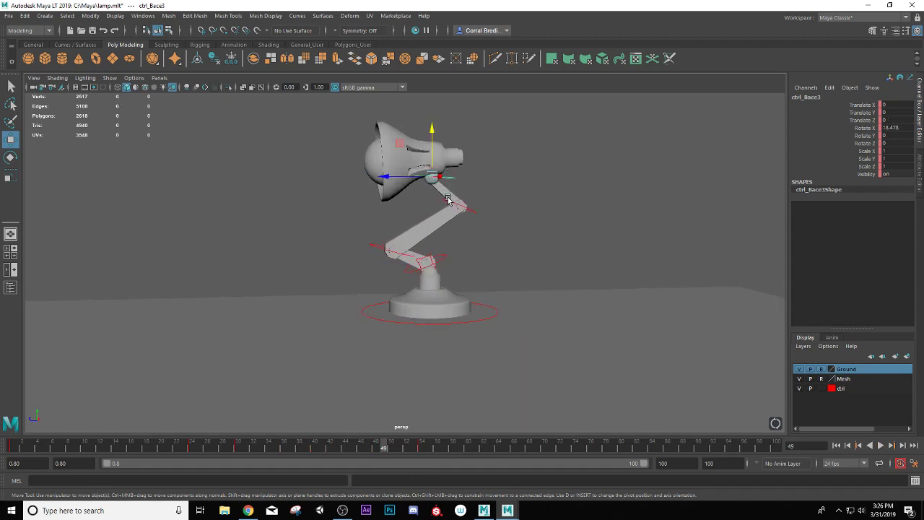
{"action": "key", "text": "q"}
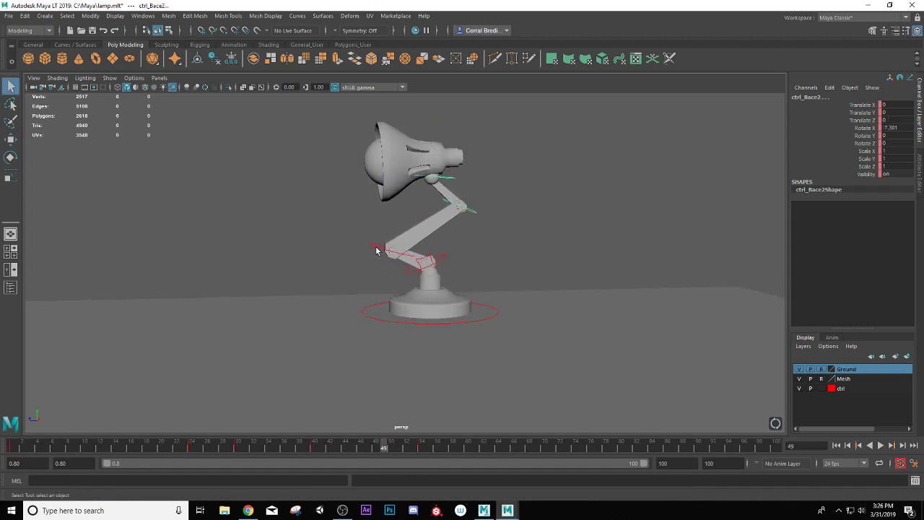
{"action": "scroll", "coordinate": [407, 266], "scroll_direction": "up", "scroll_amount": 1}
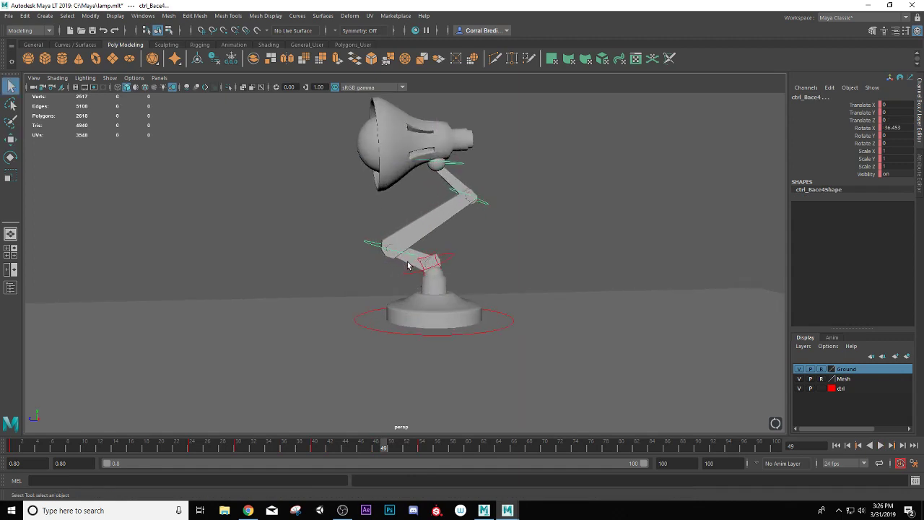
{"action": "left_click", "coordinate": [447, 263]}
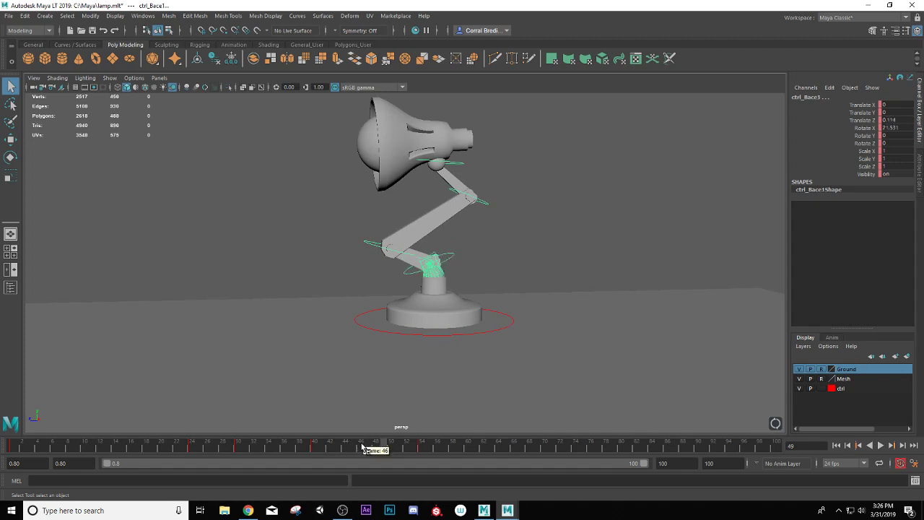
{"action": "left_click_drag", "start_coordinate": [341, 450], "coordinate": [320, 454]}
{"action": "left_click_drag", "start_coordinate": [323, 453], "coordinate": [414, 457]}
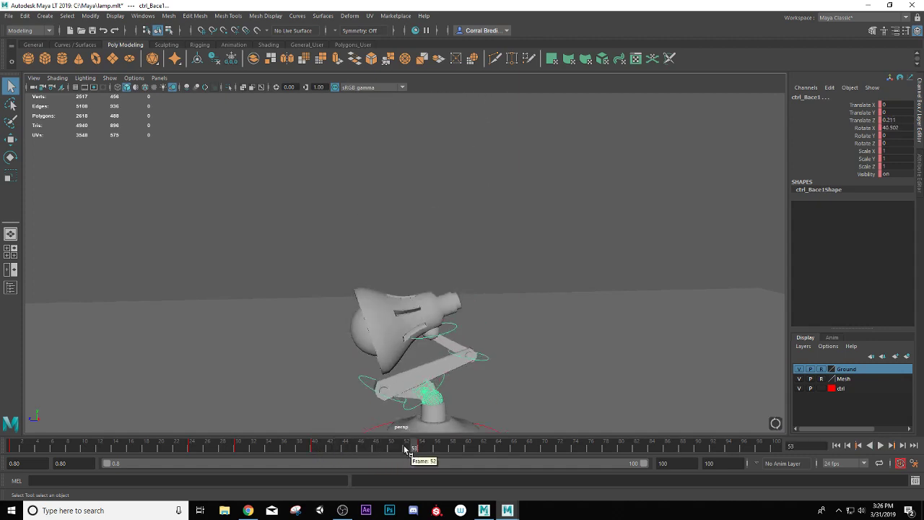
{"action": "left_click_drag", "start_coordinate": [389, 449], "coordinate": [313, 460]}
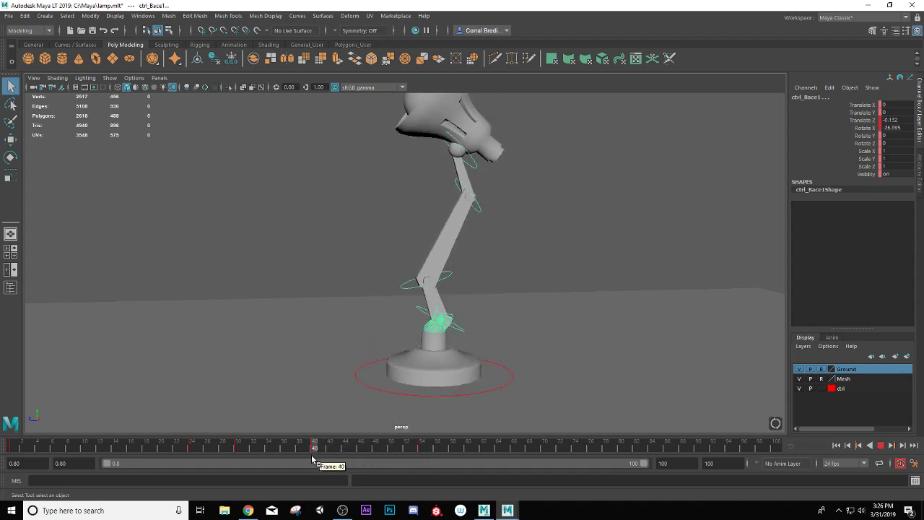
{"action": "left_click", "coordinate": [374, 448]}
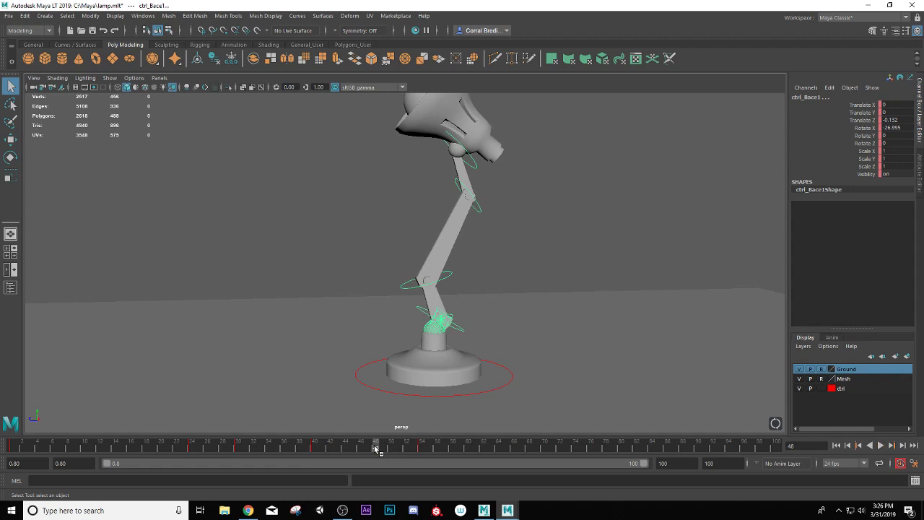
{"action": "left_click", "coordinate": [315, 449]}
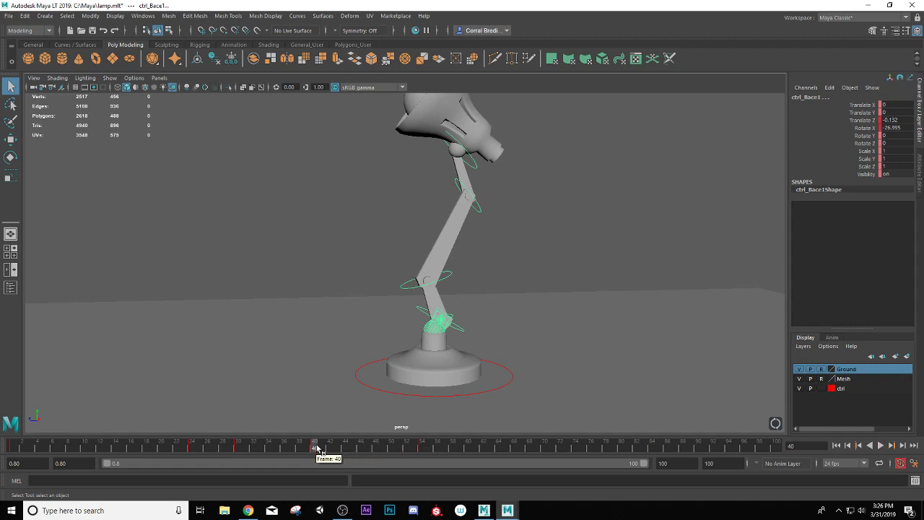
{"action": "left_click", "coordinate": [375, 450]}
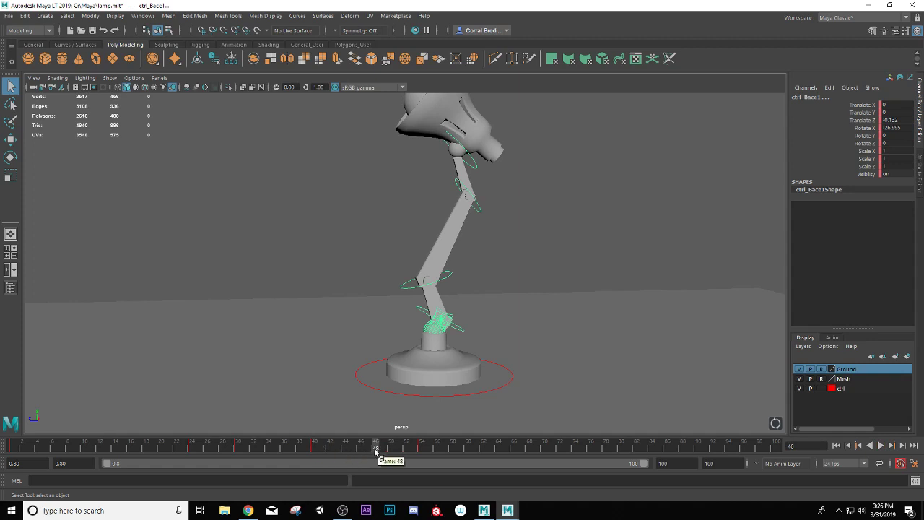
{"action": "key", "text": "s"}
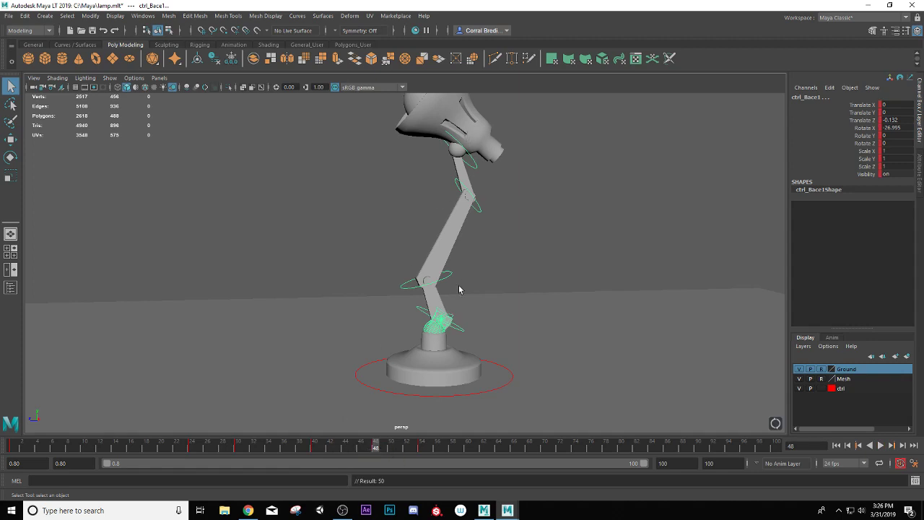
Scrub between frames 42 and 53 to review how the stretched pose carries into the landing, viewing the lamp from ground level
{"action": "mouse_move", "coordinate": [330, 451]}
{"action": "left_mouse_down"}
{"action": "mouse_move", "coordinate": [319, 451]}
{"action": "mouse_move", "coordinate": [422, 450]}
{"action": "mouse_move", "coordinate": [375, 458]}
{"action": "left_mouse_up"}
{"action": "scroll", "coordinate": [443, 279], "scroll_direction": "down", "scroll_amount": 2}
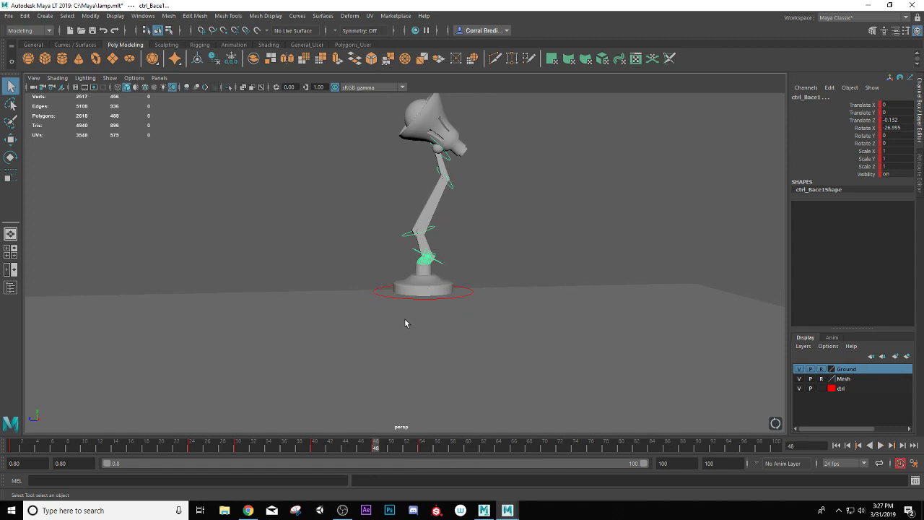
{"action": "left_click_drag", "start_coordinate": [368, 449], "coordinate": [413, 488]}
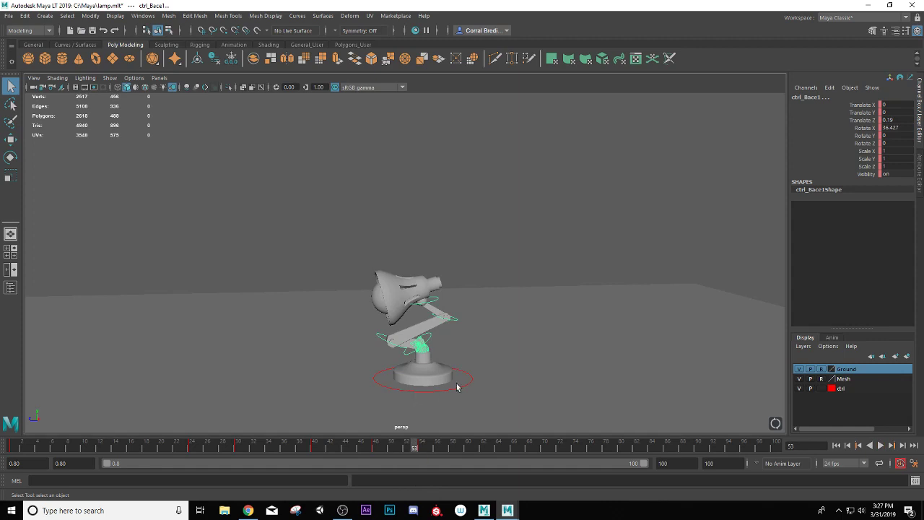
{"action": "left_click_drag", "start_coordinate": [449, 369], "coordinate": [443, 361], "text": "alt"}
{"action": "middle_click_drag", "start_coordinate": [442, 361], "coordinate": [442, 351], "text": "alt"}
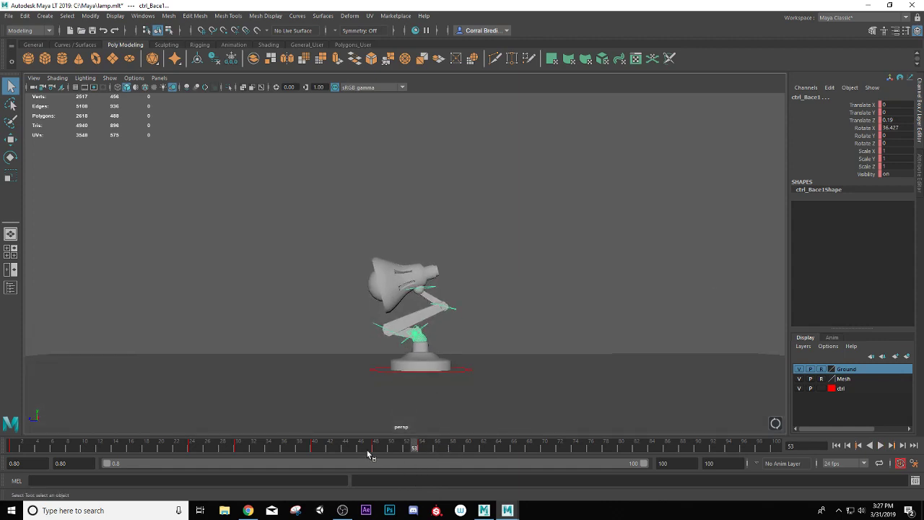
Retime the arm and head controls' last two keys to frames 52 and 58, and play back the animation from the start
{"action": "left_click_drag", "start_coordinate": [353, 448], "coordinate": [433, 455]}
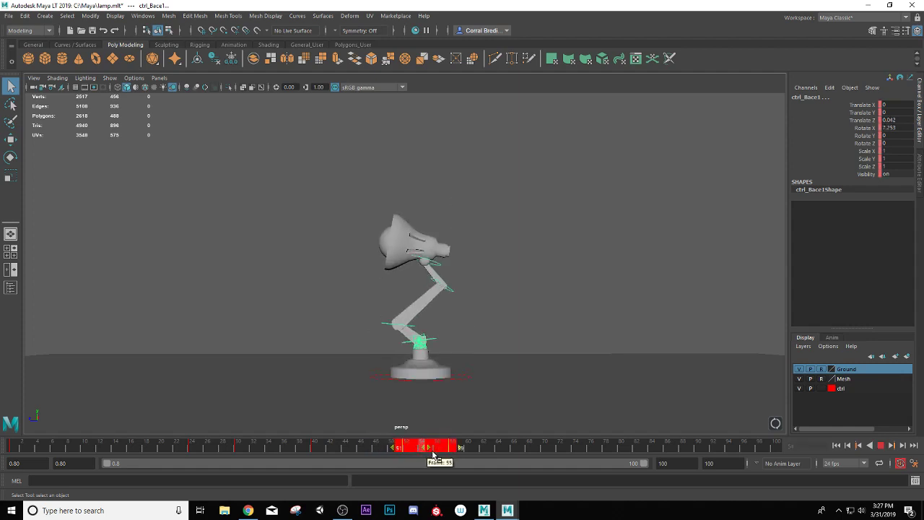
{"action": "left_click_drag", "start_coordinate": [344, 452], "coordinate": [12, 485]}
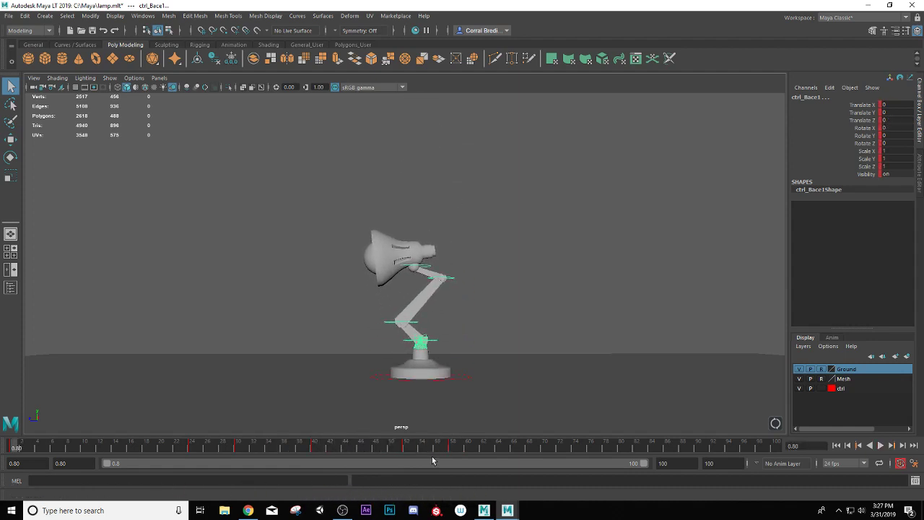
{"action": "left_click", "coordinate": [881, 445]}
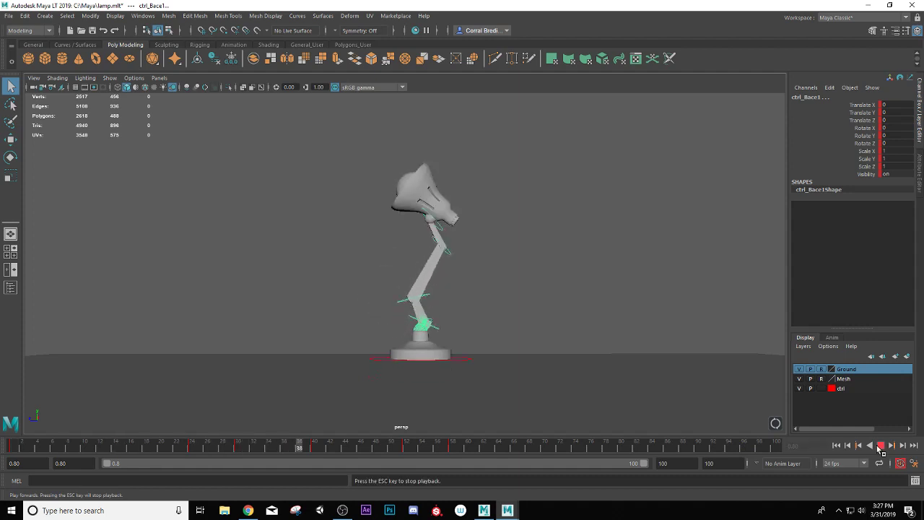
{"action": "left_click", "coordinate": [881, 447]}
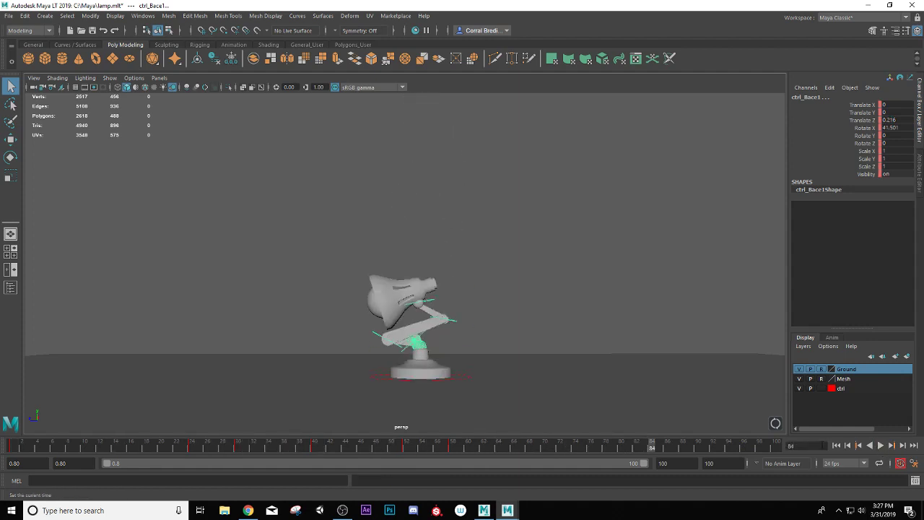
{"action": "left_click_drag", "start_coordinate": [77, 445], "coordinate": [2, 446]}
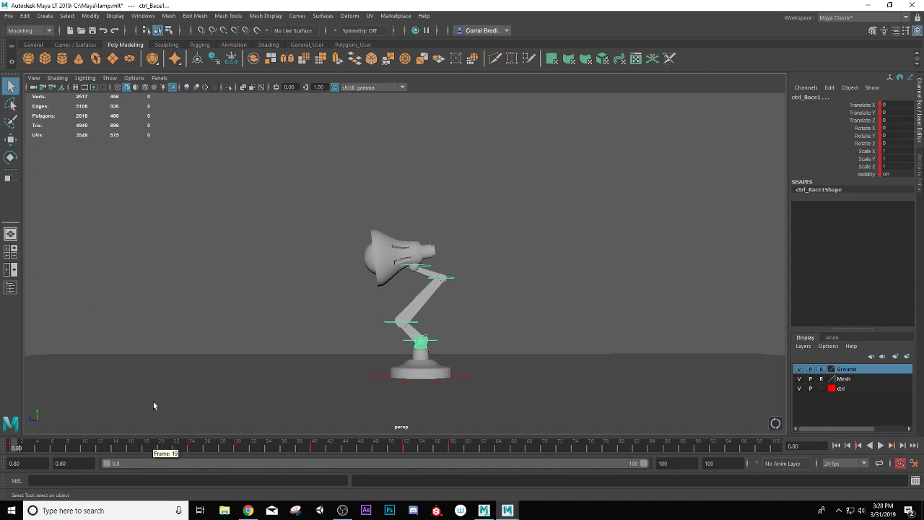
Open the playblast options and set a Start/End time range ending at frame 60
{"action": "left_click", "coordinate": [169, 16]}
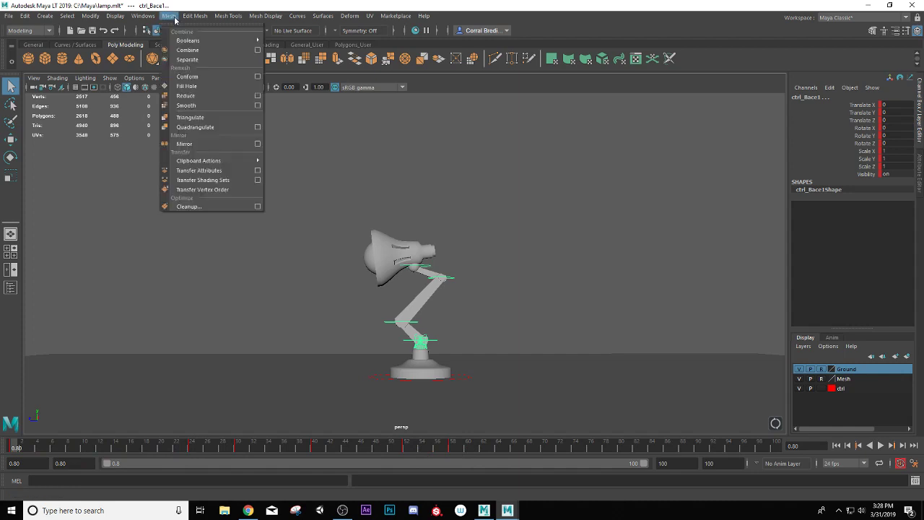
{"action": "mouse_move", "coordinate": [146, 18]}
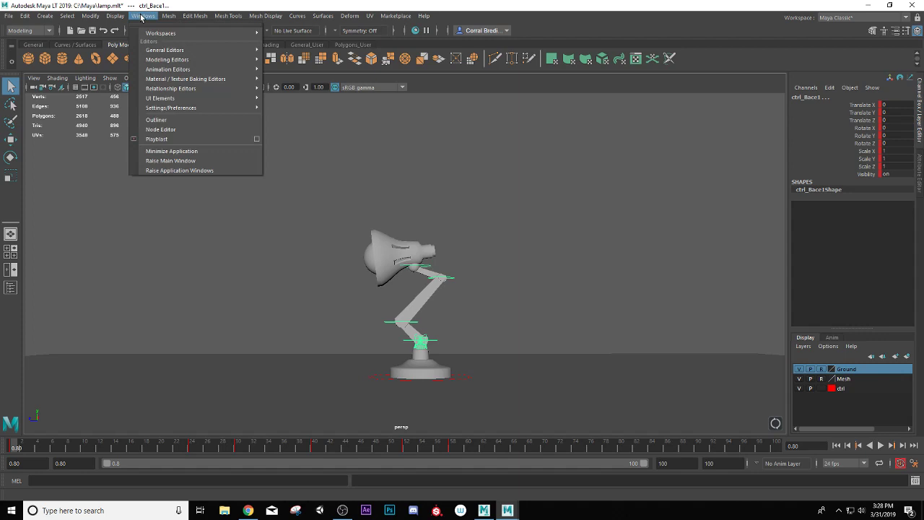
{"action": "left_click", "coordinate": [254, 138]}
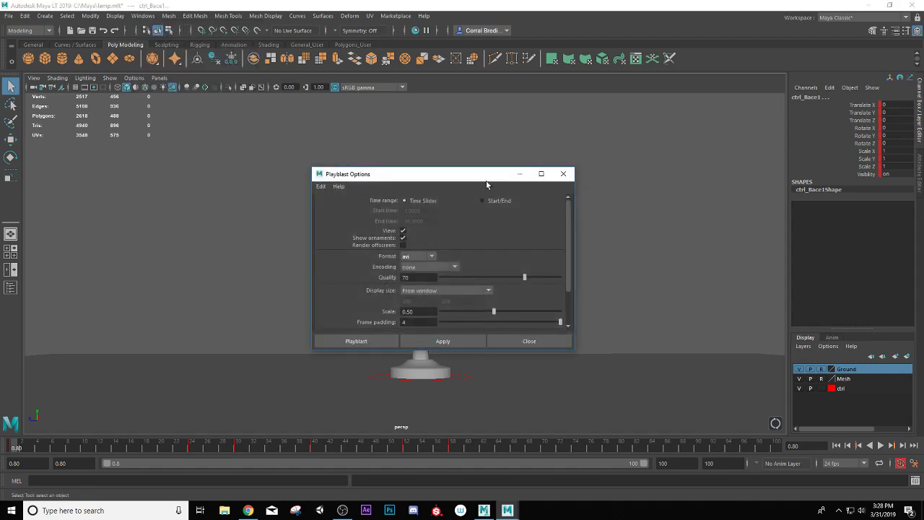
{"action": "left_click_drag", "start_coordinate": [479, 179], "coordinate": [656, 134]}
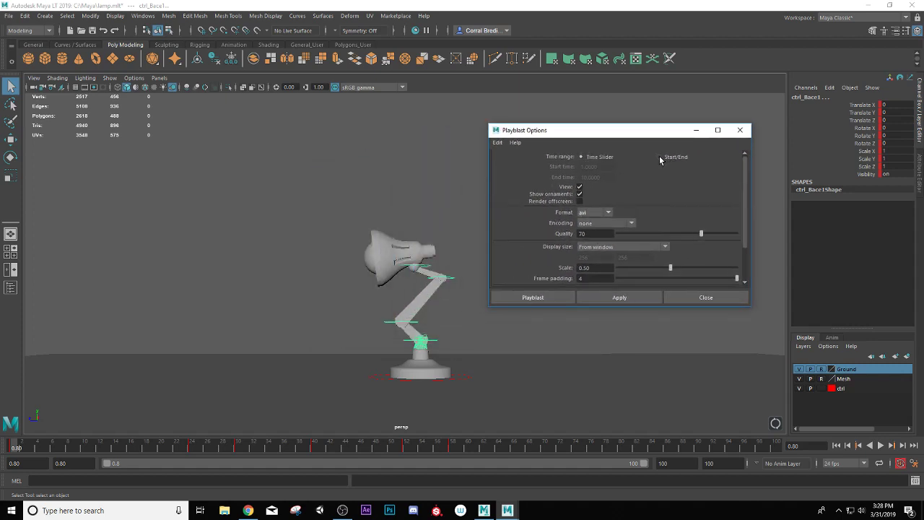
{"action": "left_click", "coordinate": [659, 157]}
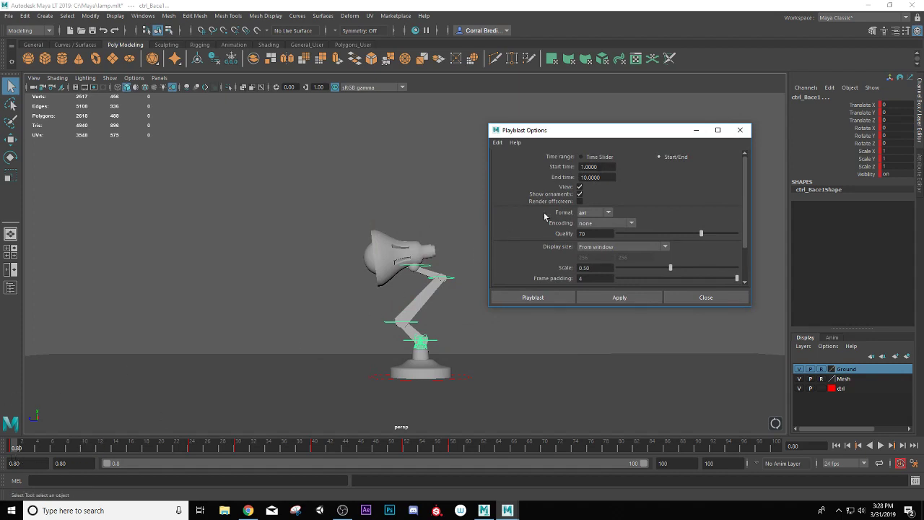
{"action": "left_click_drag", "start_coordinate": [614, 177], "coordinate": [539, 179]}
{"action": "type", "text": "60"}
{"action": "key", "text": "Return"}
Set the playblast to save to file as Lamp_Test1 with the display size from window, and generate the movie
{"action": "scroll", "coordinate": [589, 253], "scroll_direction": "down", "scroll_amount": 2}
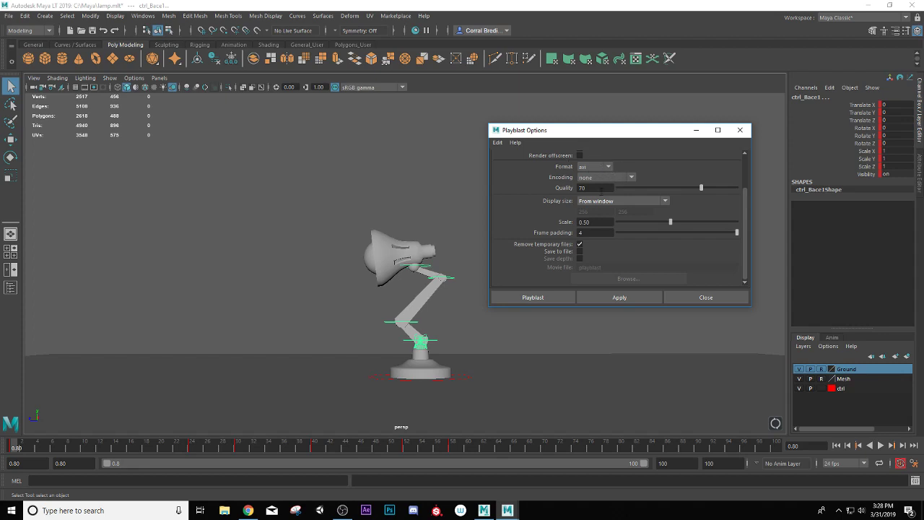
{"action": "scroll", "coordinate": [571, 168], "scroll_direction": "up", "scroll_amount": 1}
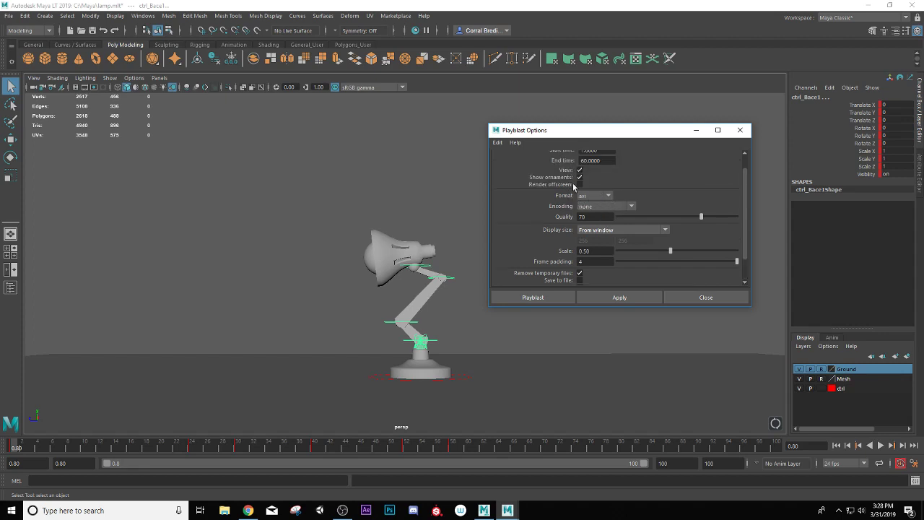
{"action": "scroll", "coordinate": [571, 202], "scroll_direction": "down", "scroll_amount": 1}
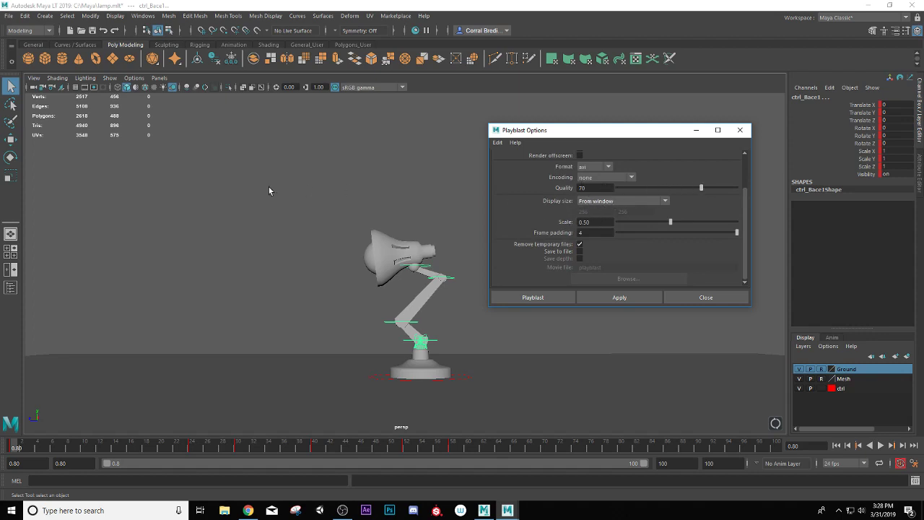
{"action": "left_click", "coordinate": [616, 201]}
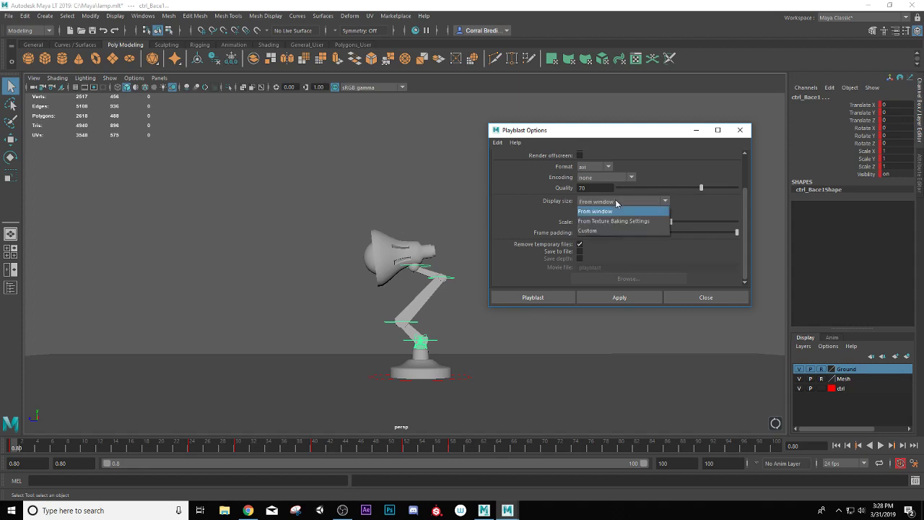
{"action": "left_click", "coordinate": [616, 202]}
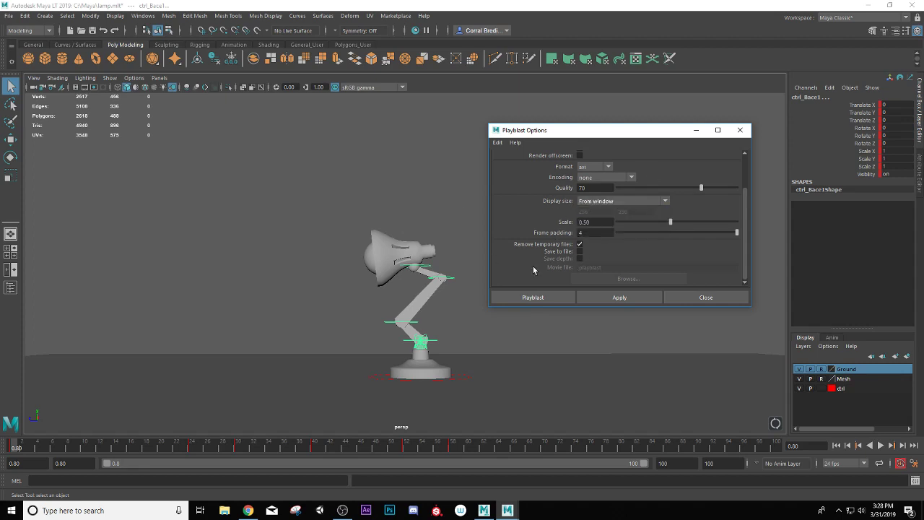
{"action": "left_click", "coordinate": [580, 252]}
{"action": "double_click", "coordinate": [607, 268]}
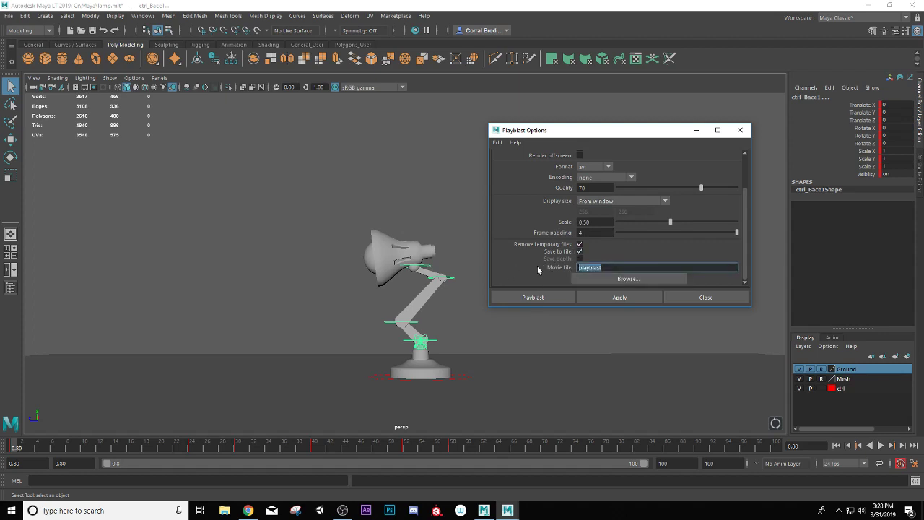
{"action": "type", "text": "Came"}
{"action": "key", "text": "BackSpace"}
{"action": "key", "text": "BackSpace"}
{"action": "key", "text": "BackSpace"}
{"action": "key", "text": "BackSpace"}
{"action": "key", "text": "BackSpace"}
{"action": "key", "text": "BackSpace"}
{"action": "type", "text": "Lamp_Test1"}
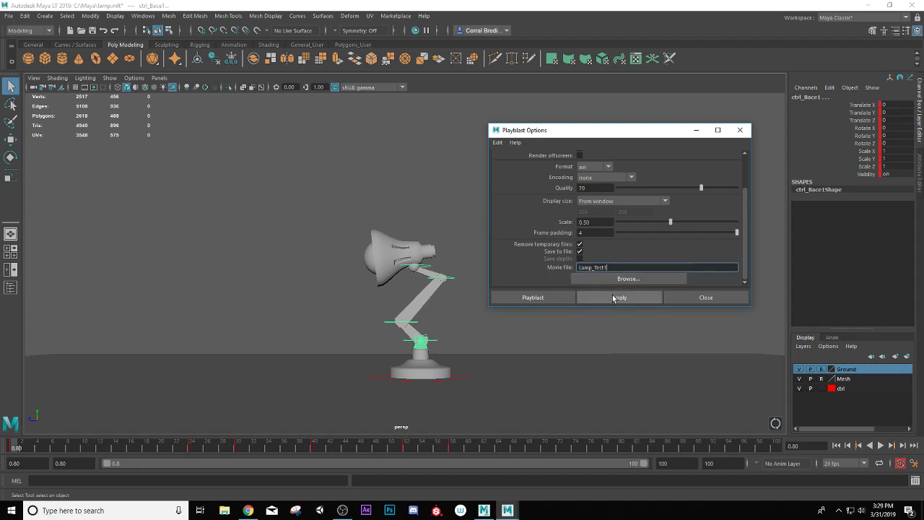
{"action": "left_click", "coordinate": [532, 298]}
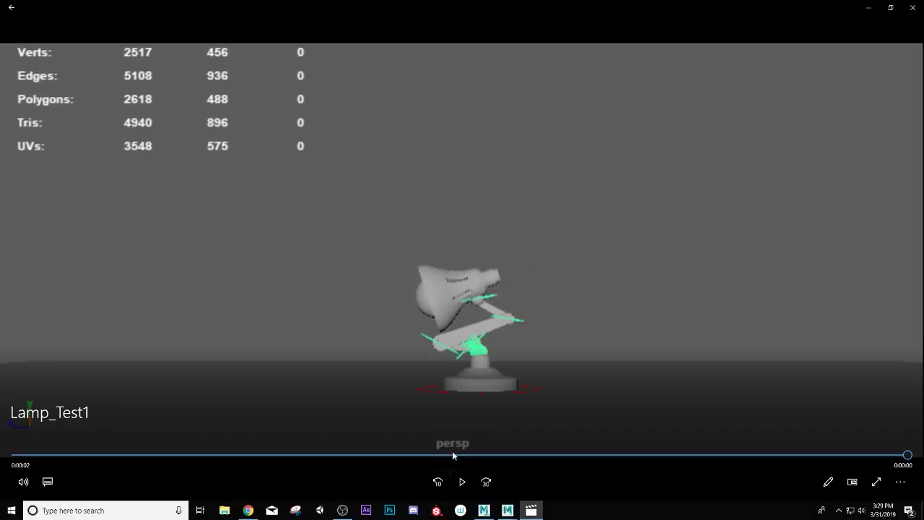
Replay the Lamp_Test1 movie to review the lamp's jump, and close the video player
{"action": "left_click", "coordinate": [461, 482]}
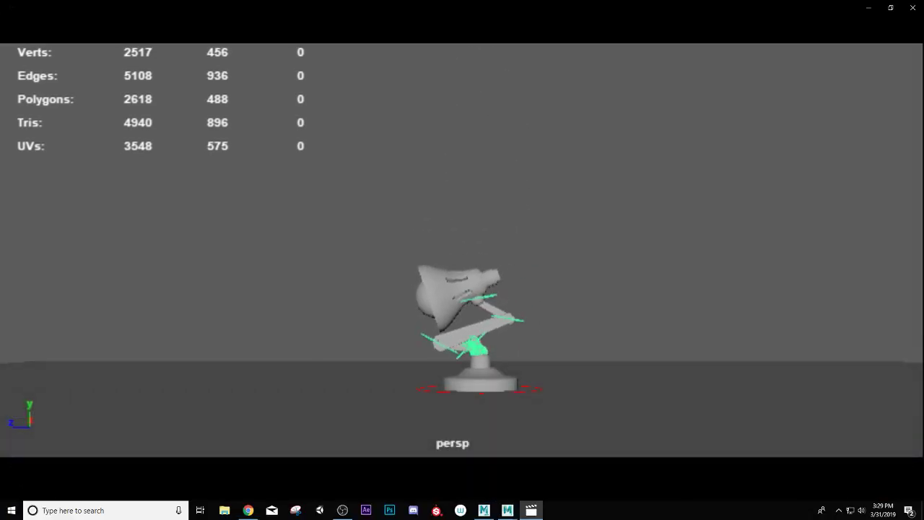
{"action": "left_click", "coordinate": [460, 482]}
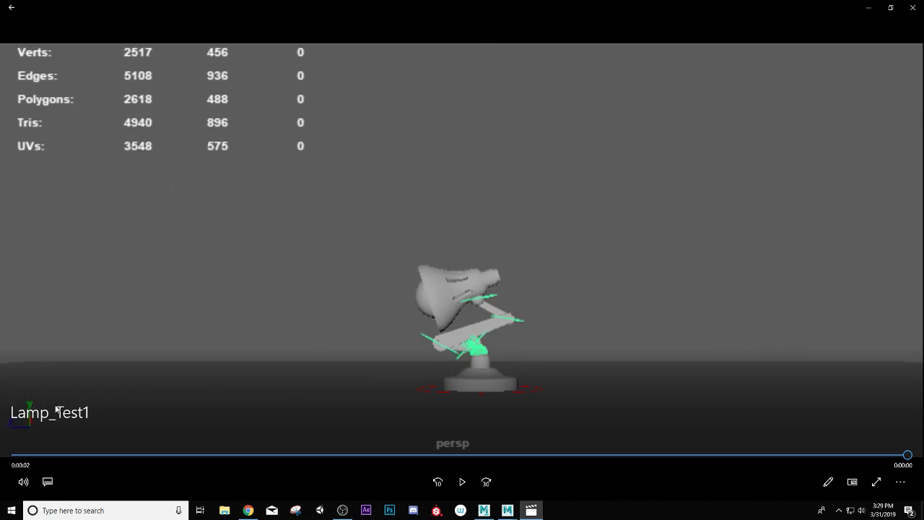
{"action": "left_click", "coordinate": [914, 6]}
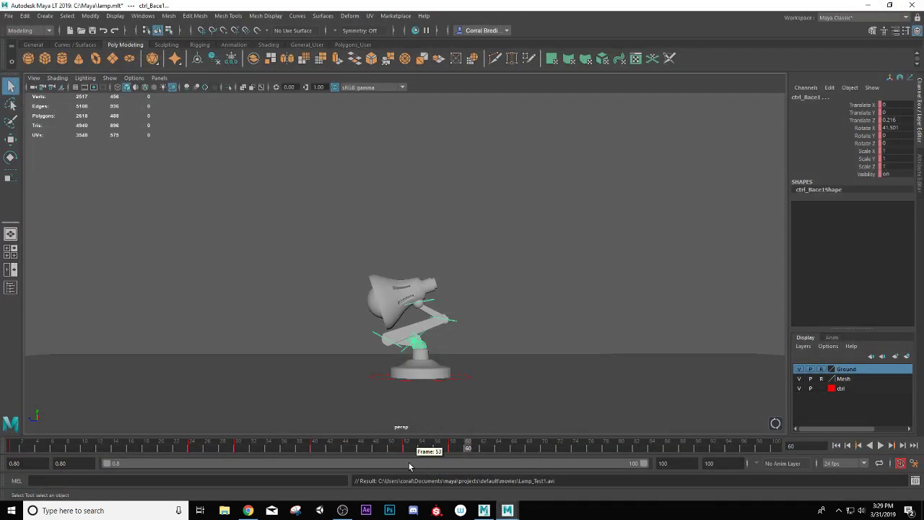
Add ctrl_Base to the selected controls, scale all their keys from the start to end at about frame 41, and clear the selection
{"action": "left_click_drag", "start_coordinate": [300, 445], "coordinate": [16, 456]}
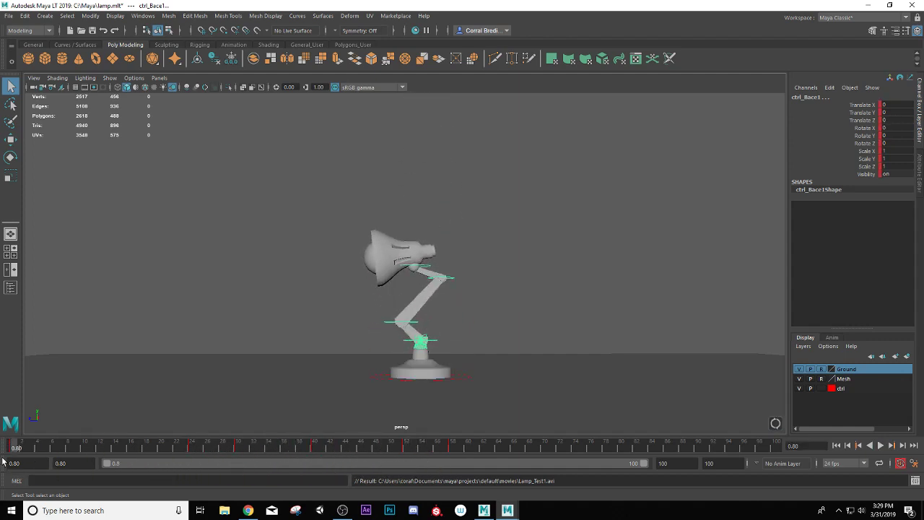
{"action": "left_click", "coordinate": [466, 375]}
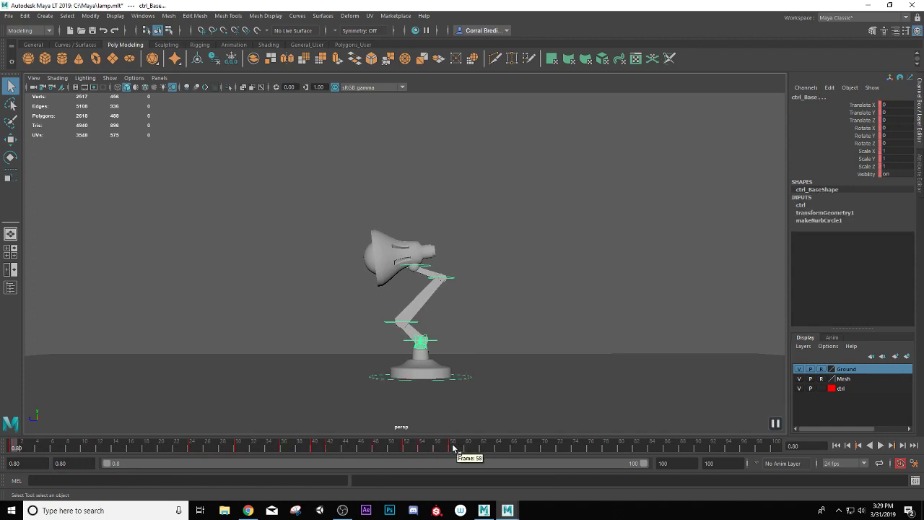
{"action": "left_click_drag", "start_coordinate": [454, 447], "coordinate": [16, 448], "text": "shift"}
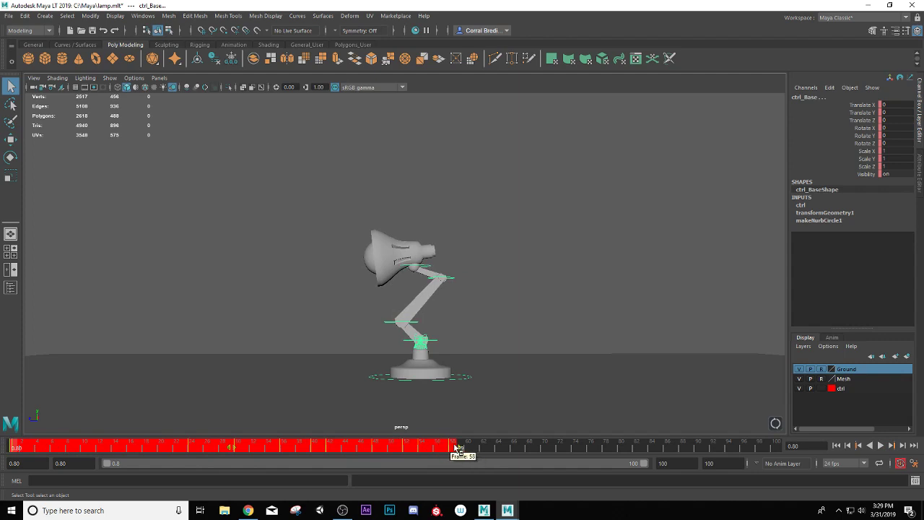
{"action": "left_click_drag", "start_coordinate": [461, 449], "coordinate": [323, 448], "text": "shift"}
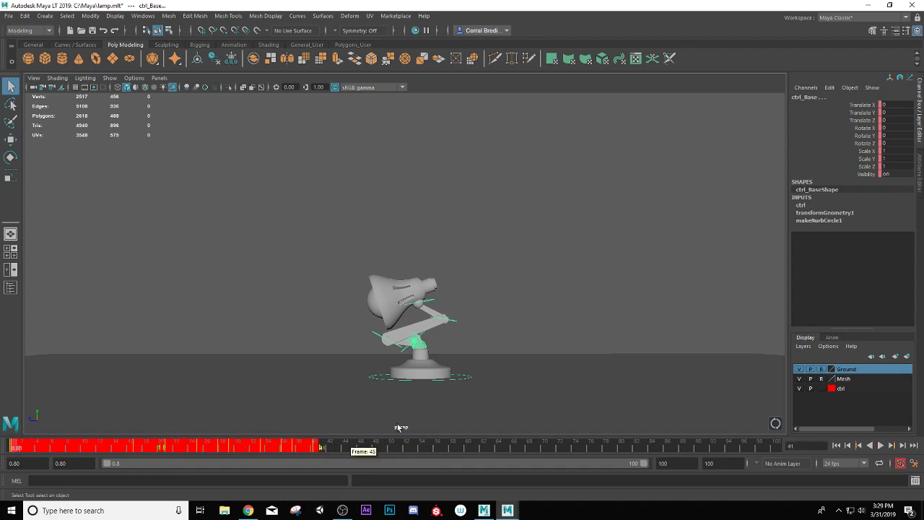
{"action": "left_click", "coordinate": [271, 315]}
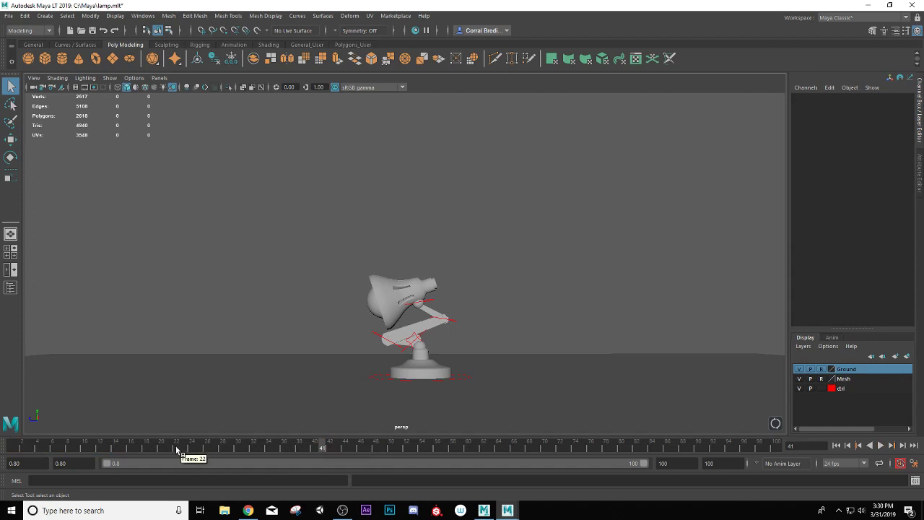
Play the retimed animation from the start, stop it, and return to the first frame
{"action": "left_click_drag", "start_coordinate": [177, 449], "coordinate": [16, 445]}
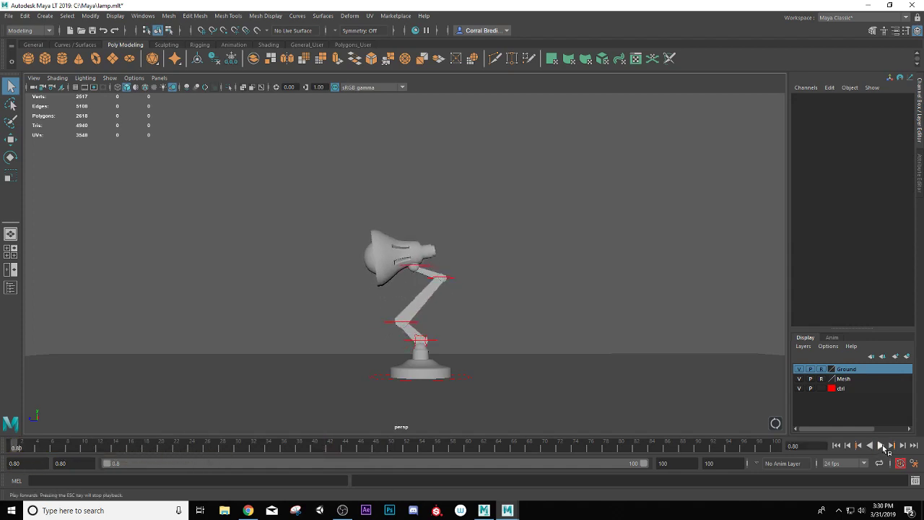
{"action": "left_click", "coordinate": [881, 447]}
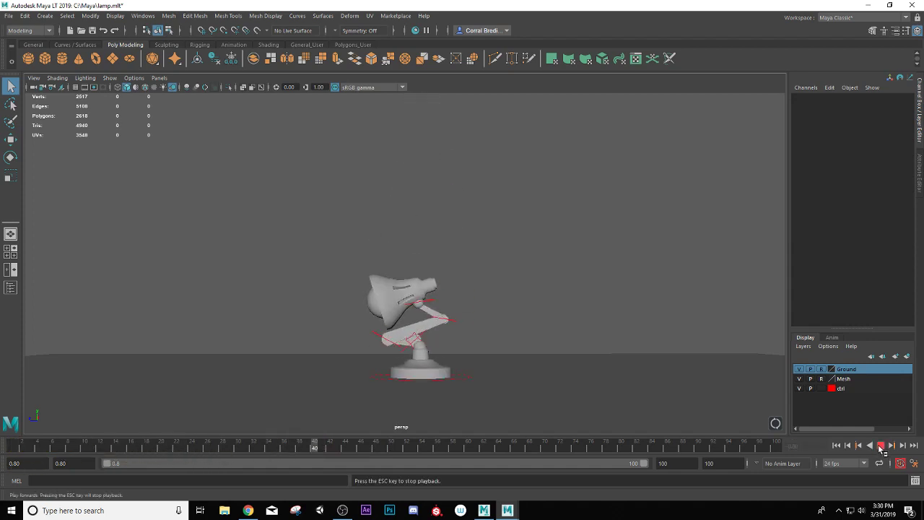
{"action": "left_click", "coordinate": [881, 446]}
{"action": "left_click_drag", "start_coordinate": [70, 443], "coordinate": [16, 448]}
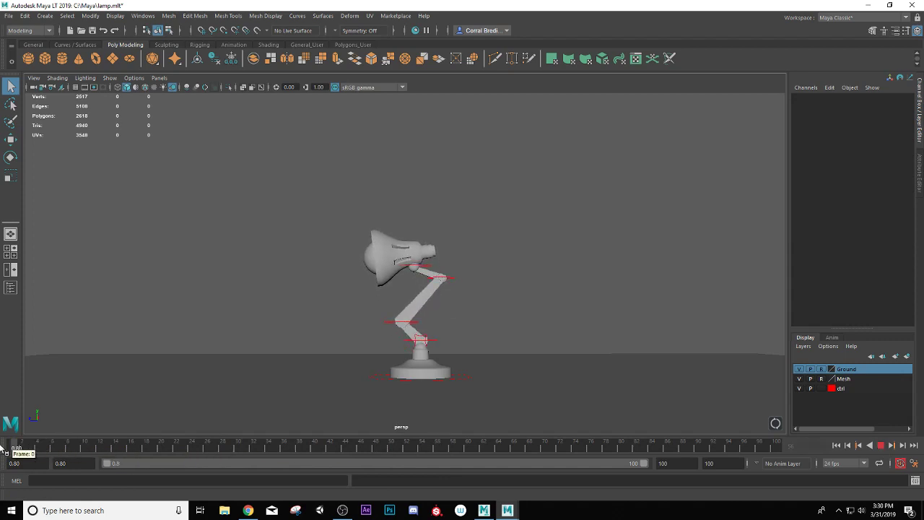
Generate the playblast again for frames 1 to 60, overwriting Lamp_Test1.avi, and replay the new movie
{"action": "left_click", "coordinate": [148, 16]}
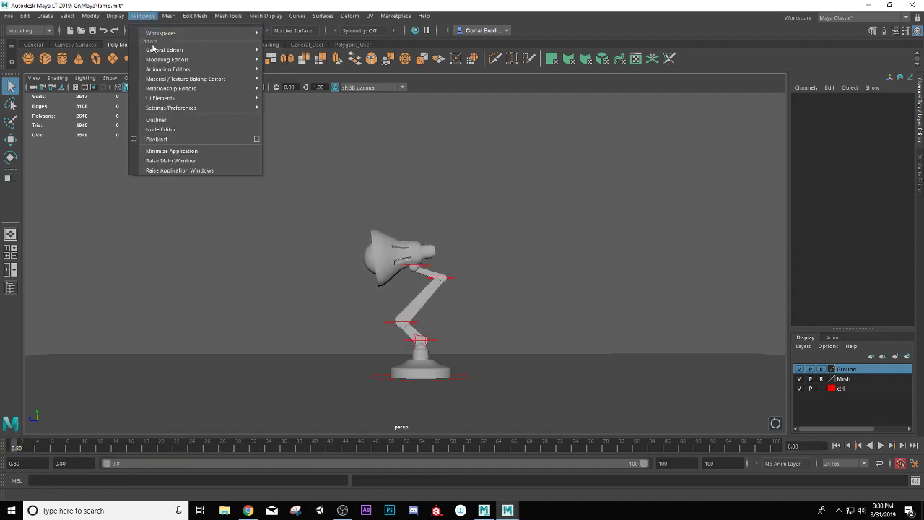
{"action": "left_click", "coordinate": [257, 139]}
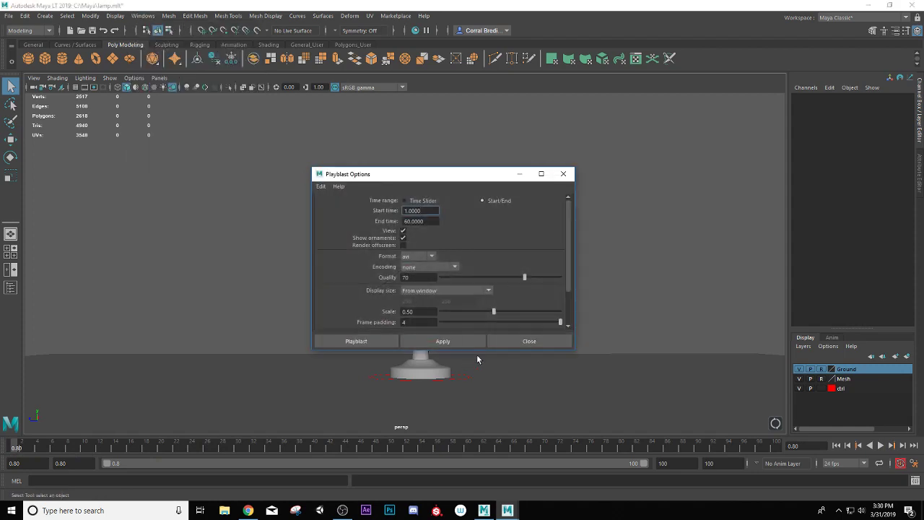
{"action": "left_click", "coordinate": [443, 342]}
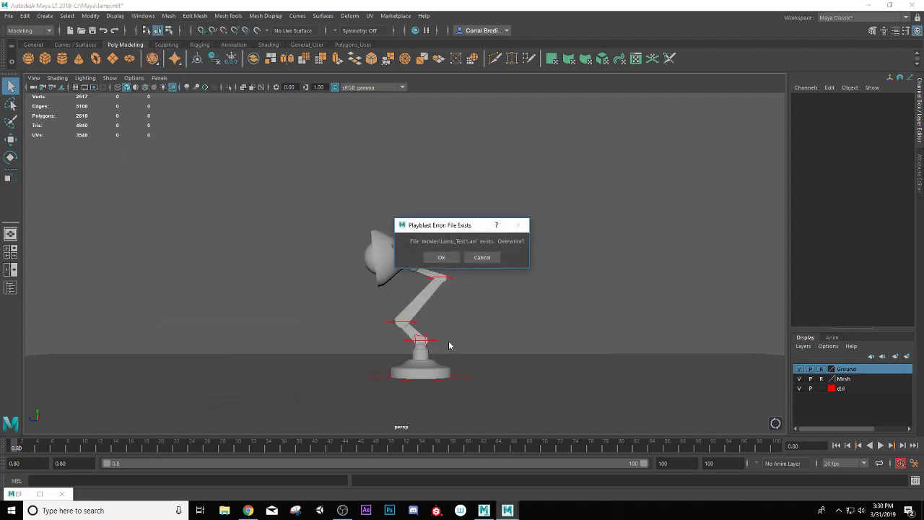
{"action": "left_click", "coordinate": [442, 257]}
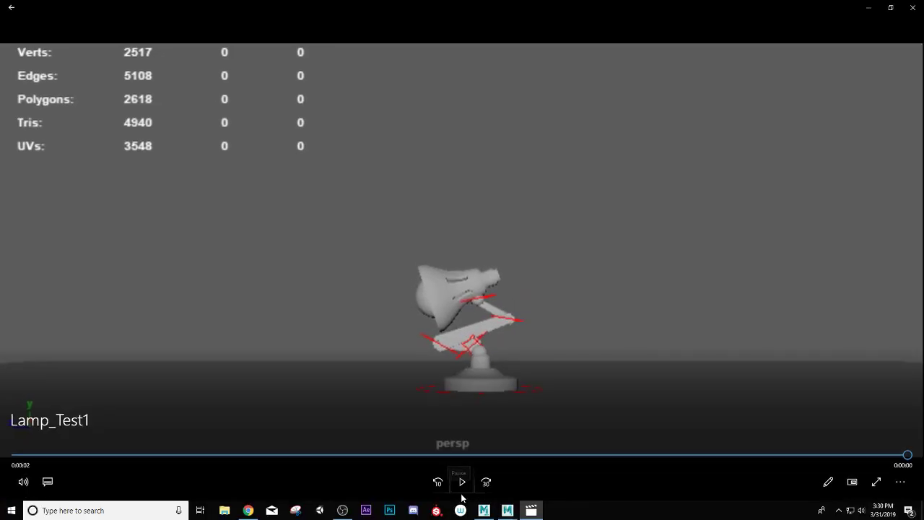
{"action": "left_click", "coordinate": [463, 482]}
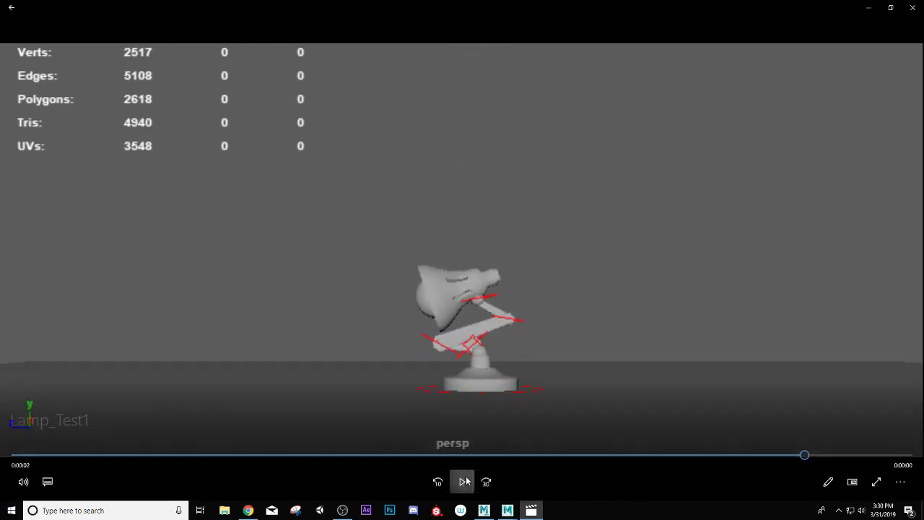
{"action": "left_click", "coordinate": [912, 7]}
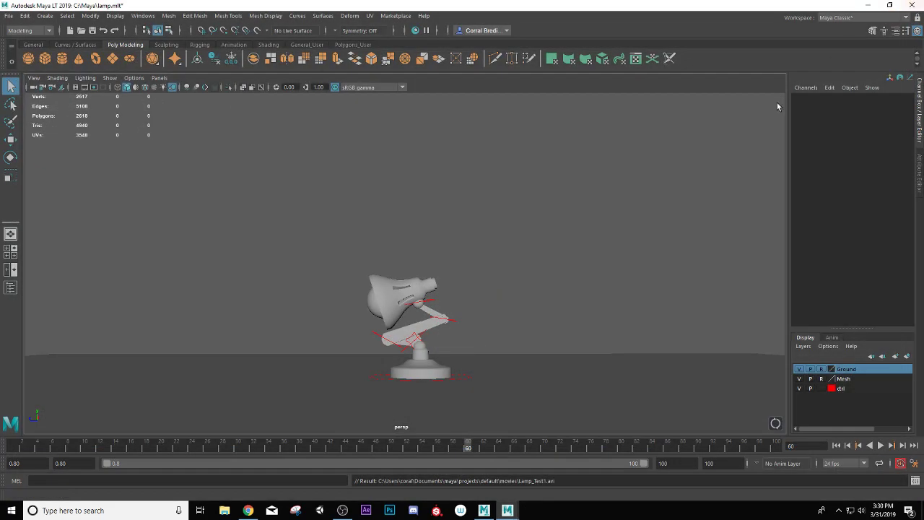
Raise the playblast quality to 100, keep the display size from the window, and generate the movie, overwriting Lamp_Test1.avi
{"action": "left_click", "coordinate": [143, 15]}
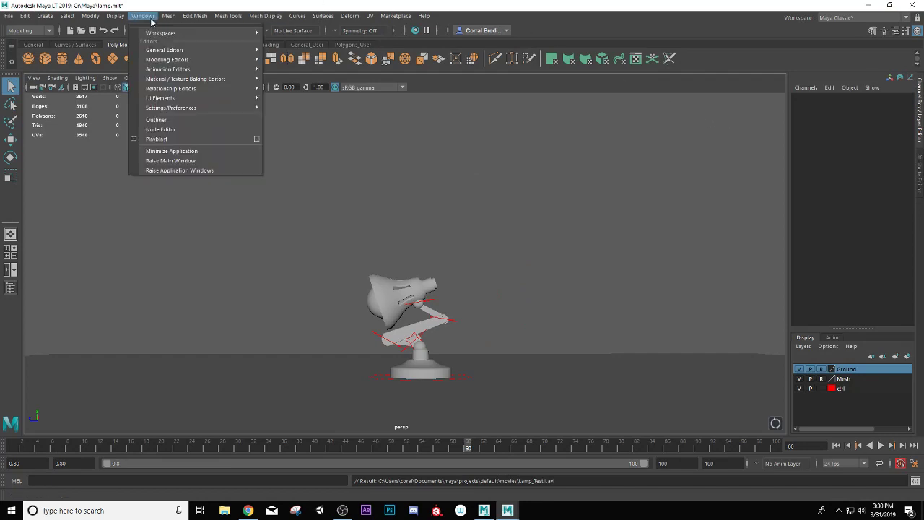
{"action": "left_click", "coordinate": [257, 139]}
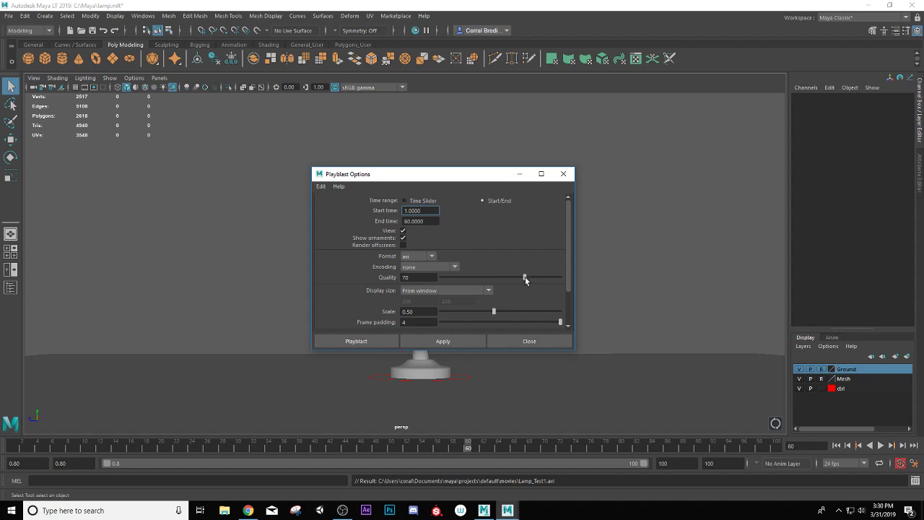
{"action": "left_click_drag", "start_coordinate": [526, 277], "coordinate": [624, 295]}
{"action": "left_click_drag", "start_coordinate": [568, 268], "coordinate": [569, 308]}
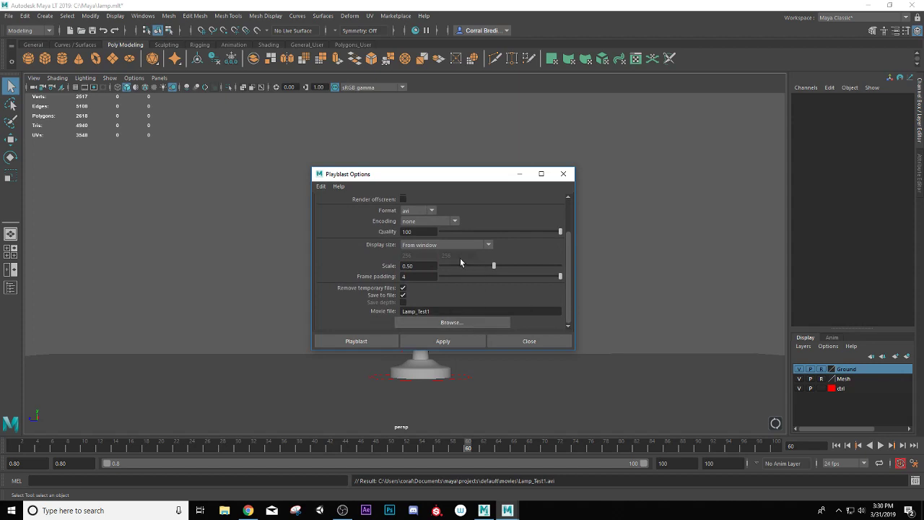
{"action": "left_click", "coordinate": [489, 246]}
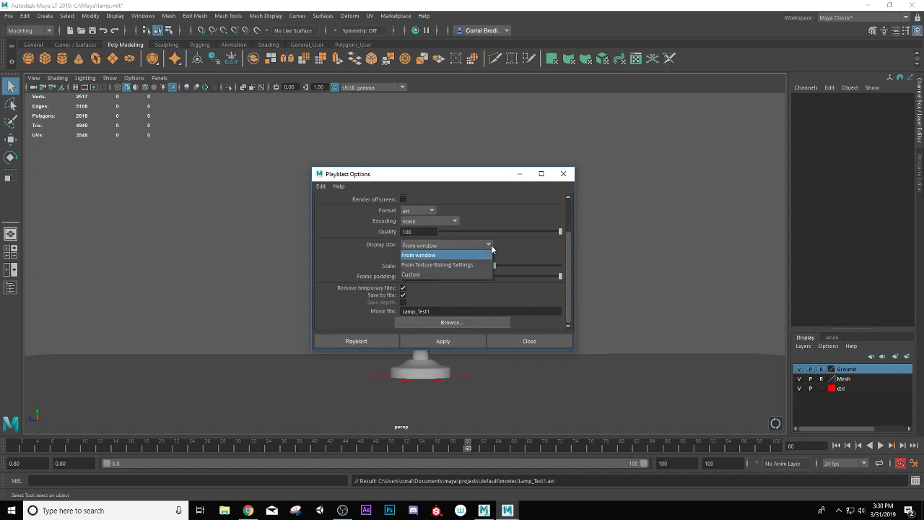
{"action": "left_click", "coordinate": [491, 246]}
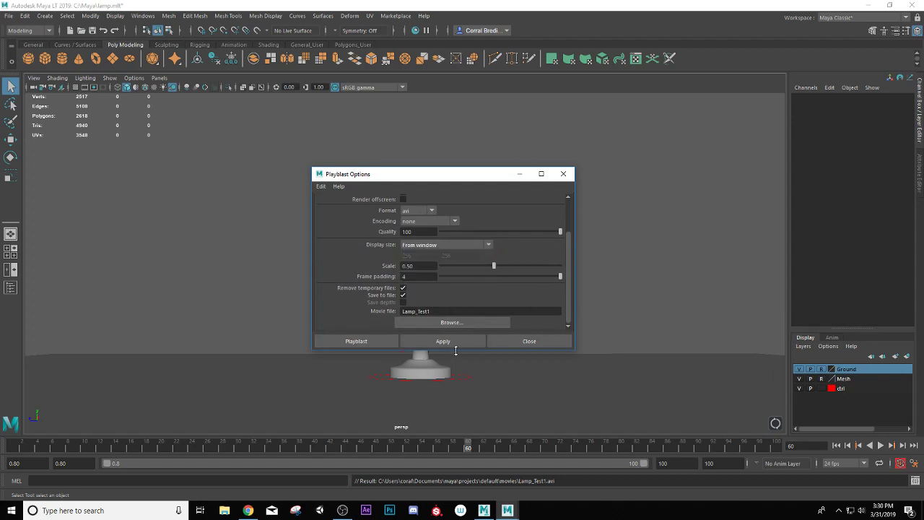
{"action": "left_click", "coordinate": [377, 345]}
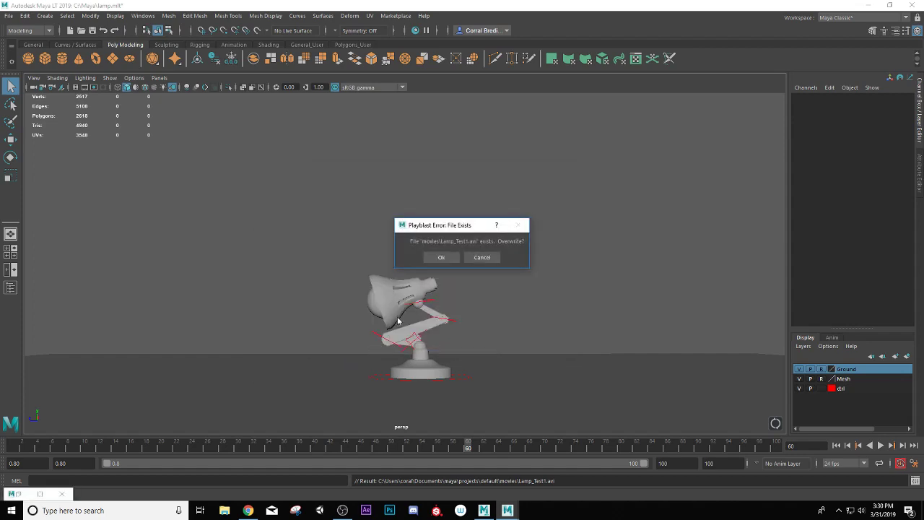
{"action": "left_click", "coordinate": [441, 257]}
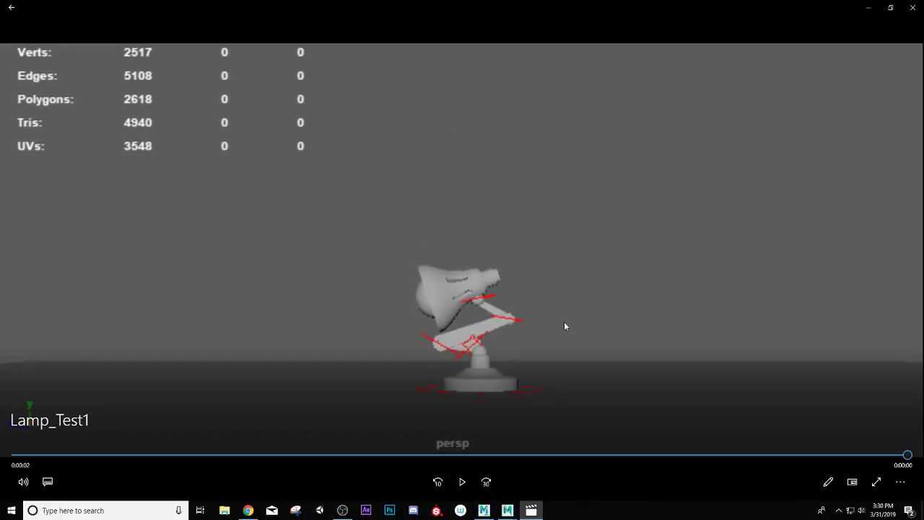
Replay the full-quality Lamp_Test1 movie and close the video player
{"action": "left_click", "coordinate": [463, 482]}
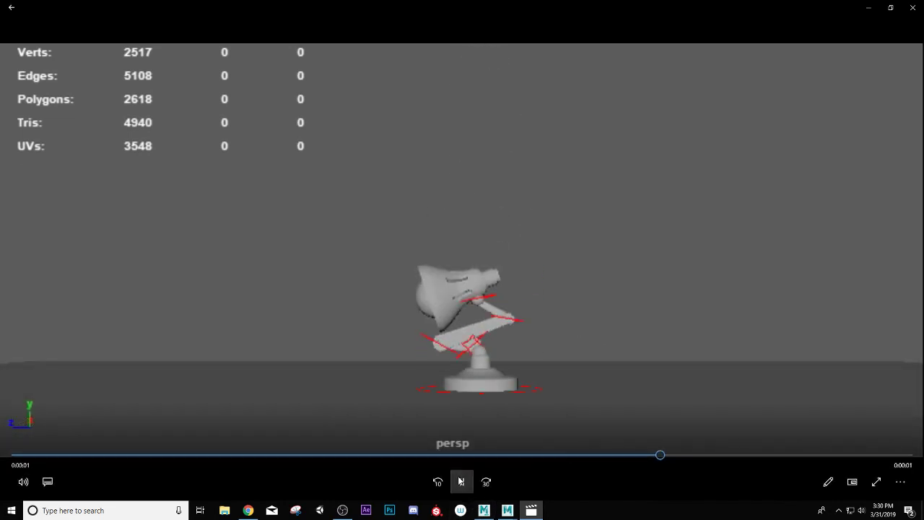
{"action": "left_click", "coordinate": [916, 8]}
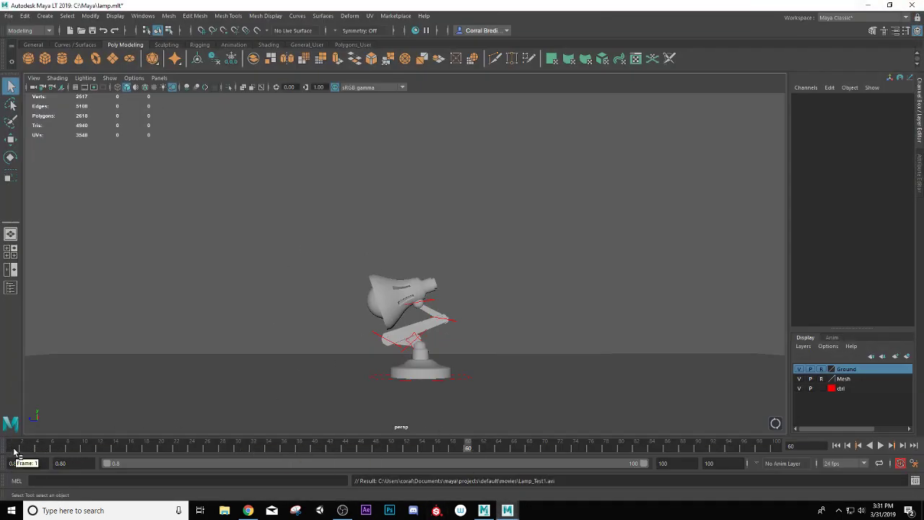
Examine the lamp up close at the start of the animation and scrub through its crouch and jump to frame 32
{"action": "mouse_move", "coordinate": [14, 452]}
{"action": "left_mouse_down"}
{"action": "mouse_move", "coordinate": [354, 449]}
{"action": "mouse_move", "coordinate": [16, 448]}
{"action": "mouse_move", "coordinate": [225, 449]}
{"action": "mouse_move", "coordinate": [258, 460]}
{"action": "mouse_move", "coordinate": [6, 464]}
{"action": "left_mouse_up"}
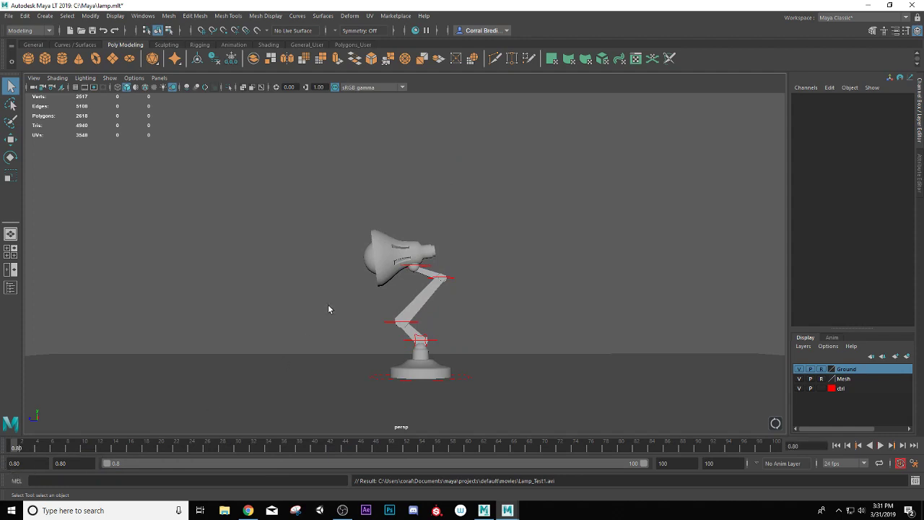
{"action": "left_click_drag", "start_coordinate": [305, 264], "coordinate": [311, 243], "text": "alt"}
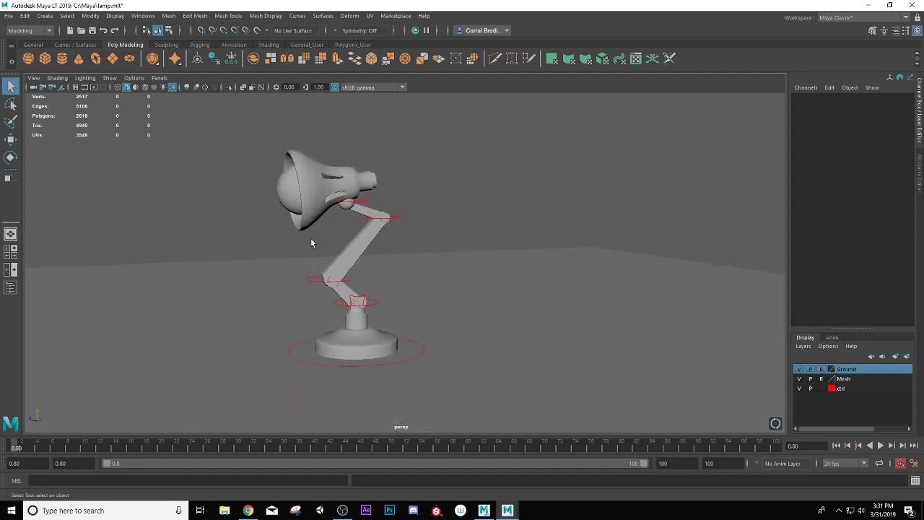
{"action": "scroll", "coordinate": [320, 228], "scroll_direction": "up", "scroll_amount": 1}
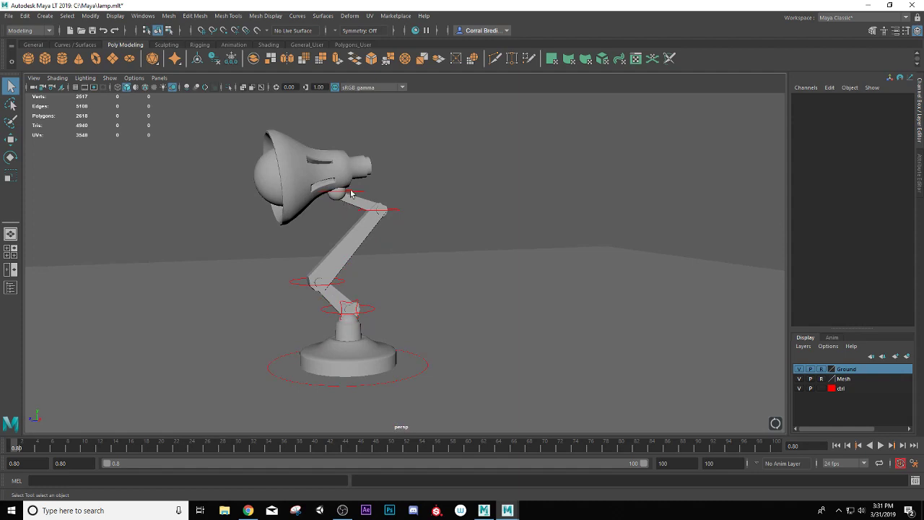
{"action": "middle_click_drag", "start_coordinate": [368, 208], "coordinate": [424, 209], "text": "alt"}
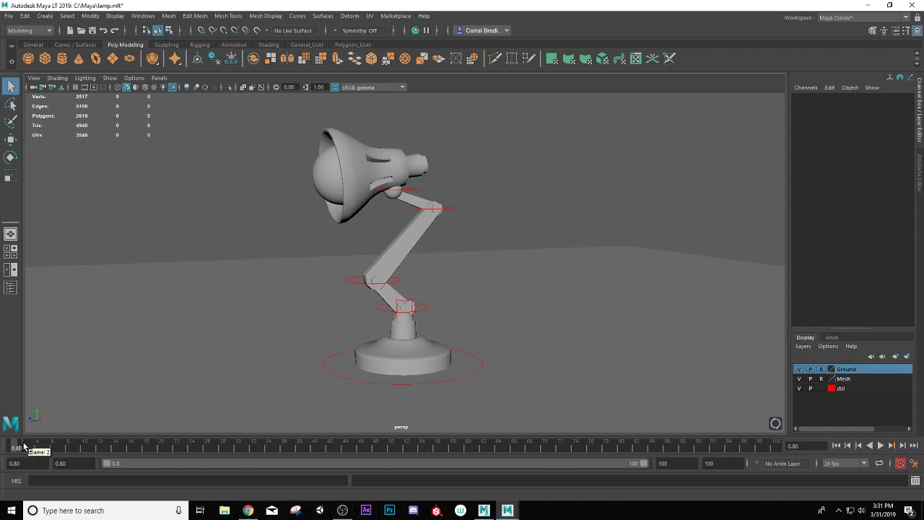
{"action": "mouse_move", "coordinate": [24, 446]}
{"action": "left_mouse_down"}
{"action": "mouse_move", "coordinate": [82, 445]}
{"action": "mouse_move", "coordinate": [131, 462]}
{"action": "mouse_move", "coordinate": [253, 462]}
{"action": "left_mouse_up"}
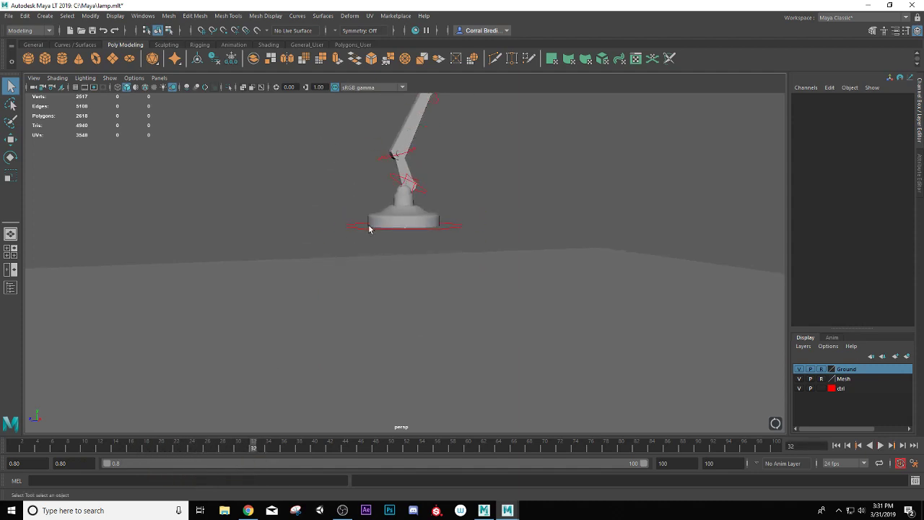
Reframe the whole airborne lamp from the side, play the jump animation, and return to frame 1
{"action": "scroll", "coordinate": [369, 227], "scroll_direction": "down", "scroll_amount": 2}
{"action": "left_click_drag", "start_coordinate": [453, 266], "coordinate": [407, 268], "text": "alt"}
{"action": "middle_click_drag", "start_coordinate": [407, 273], "coordinate": [391, 331], "text": "alt"}
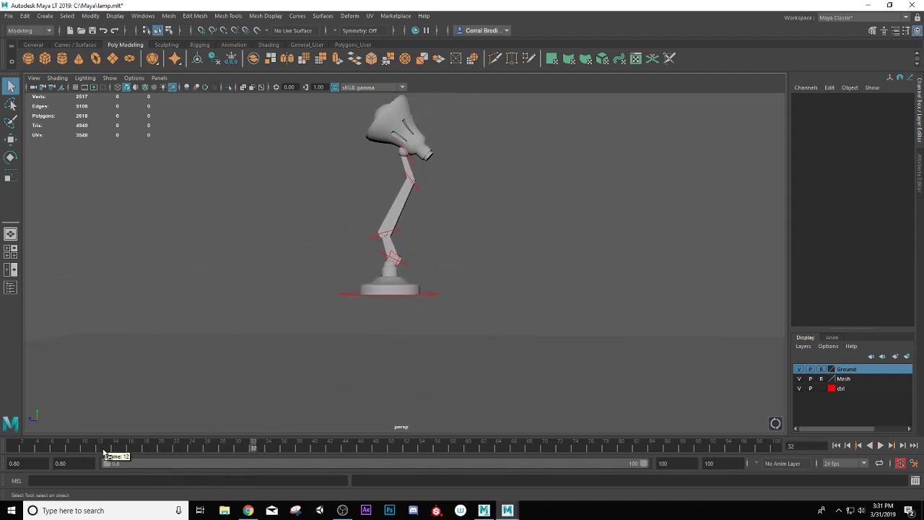
{"action": "key", "text": "alt+v"}
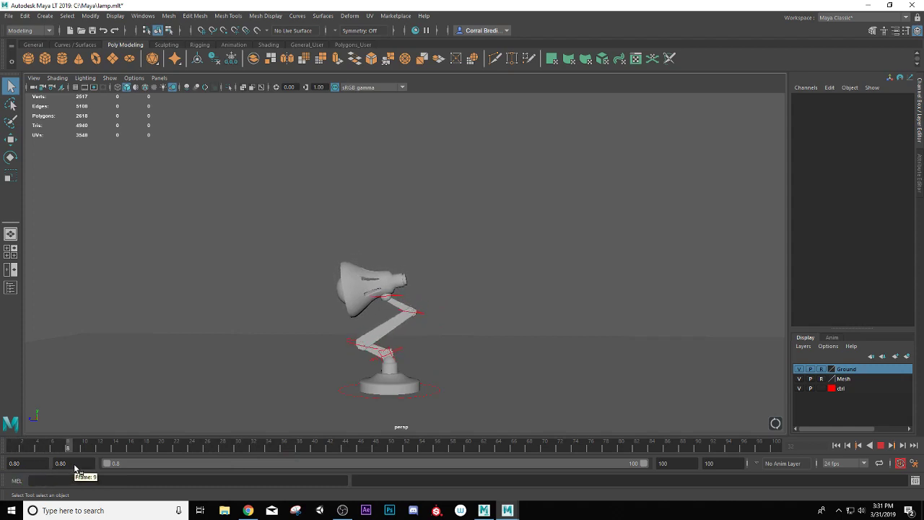
{"action": "mouse_move", "coordinate": [75, 470]}
{"action": "left_mouse_down"}
{"action": "mouse_move", "coordinate": [175, 464]}
{"action": "mouse_move", "coordinate": [223, 426]}
{"action": "mouse_move", "coordinate": [284, 410]}
{"action": "mouse_move", "coordinate": [8, 447]}
{"action": "mouse_move", "coordinate": [75, 447]}
{"action": "mouse_move", "coordinate": [166, 471]}
{"action": "mouse_move", "coordinate": [199, 468]}
{"action": "mouse_move", "coordinate": [217, 450]}
{"action": "mouse_move", "coordinate": [313, 443]}
{"action": "mouse_move", "coordinate": [175, 444]}
{"action": "mouse_move", "coordinate": [16, 469]}
{"action": "mouse_move", "coordinate": [10, 455]}
{"action": "left_mouse_up"}
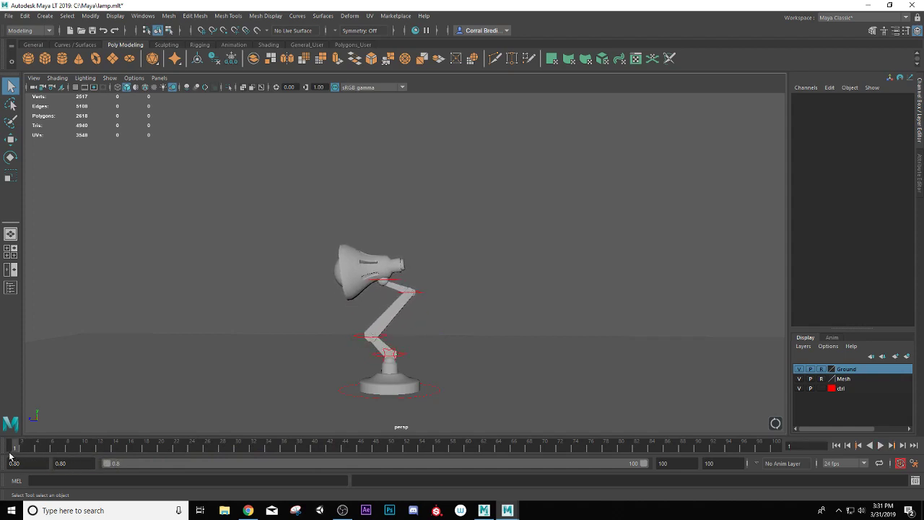